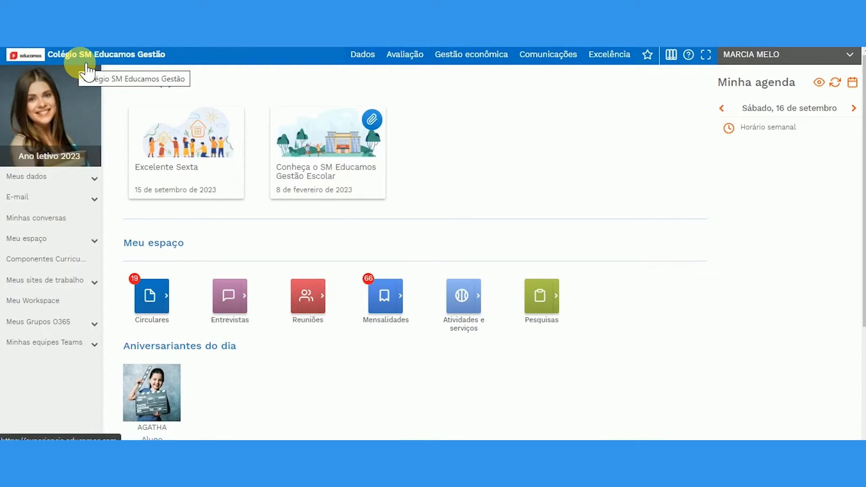
# View the institution's basic data settings and return to the school's home page
pyautogui.click(362, 54)
pyautogui.click(223, 137)
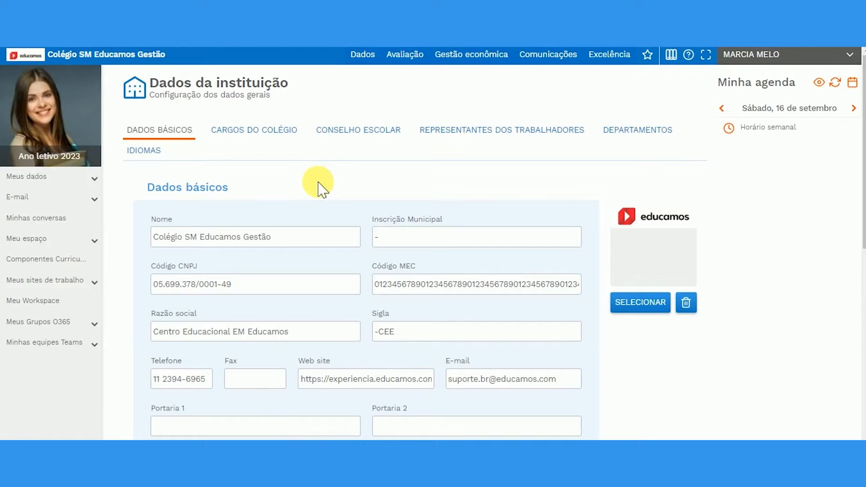
pyautogui.click(90, 58)
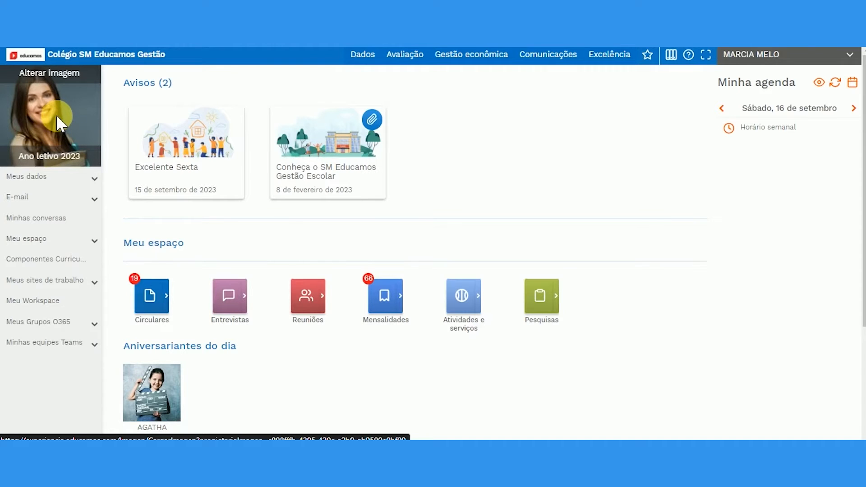
# Replace the profile picture with the moca1 image, moving the crop area over the woman's face
pyautogui.click(51, 83)
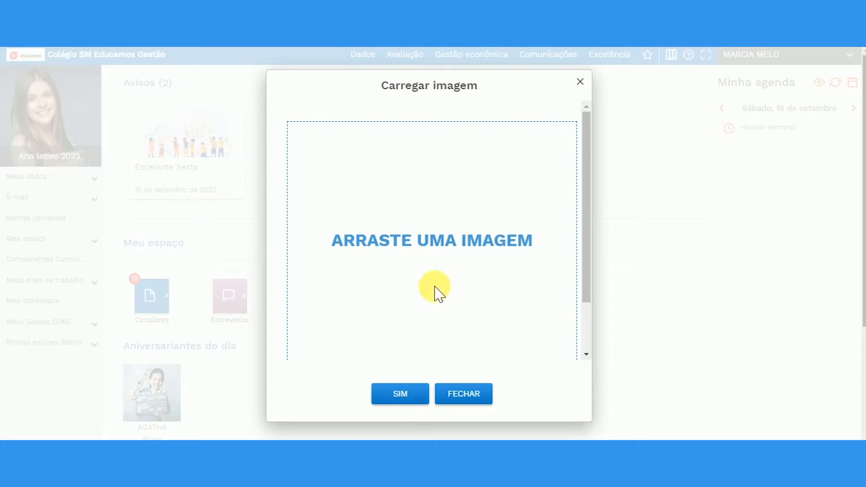
pyautogui.scroll(-2, 435, 293)
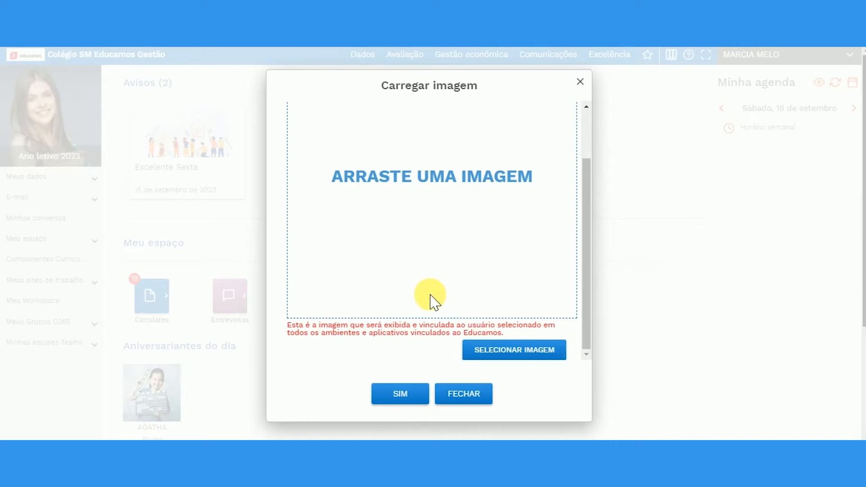
pyautogui.click(513, 356)
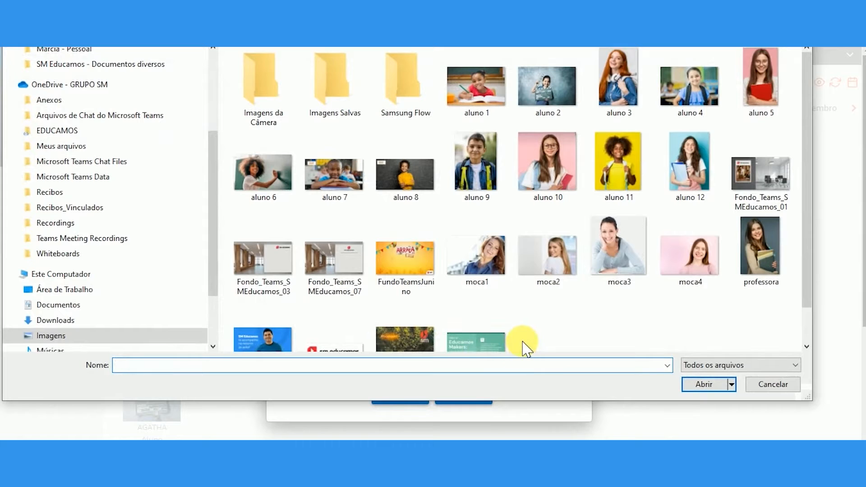
pyautogui.click(477, 256)
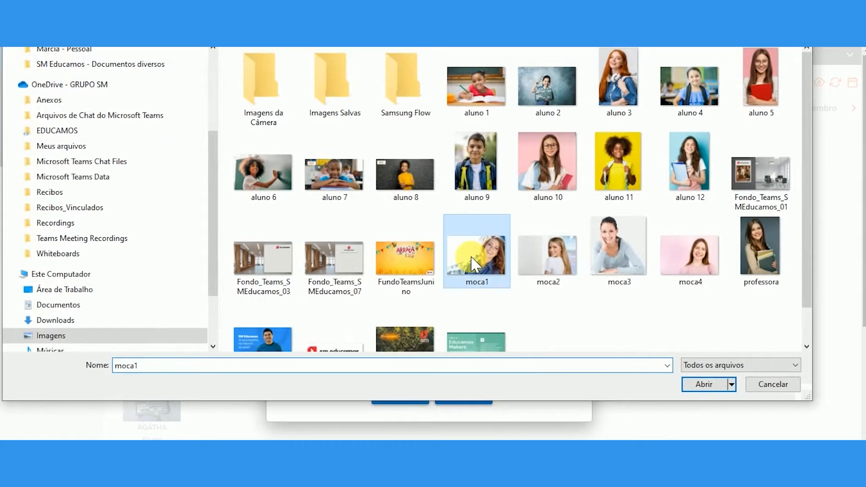
pyautogui.click(702, 384)
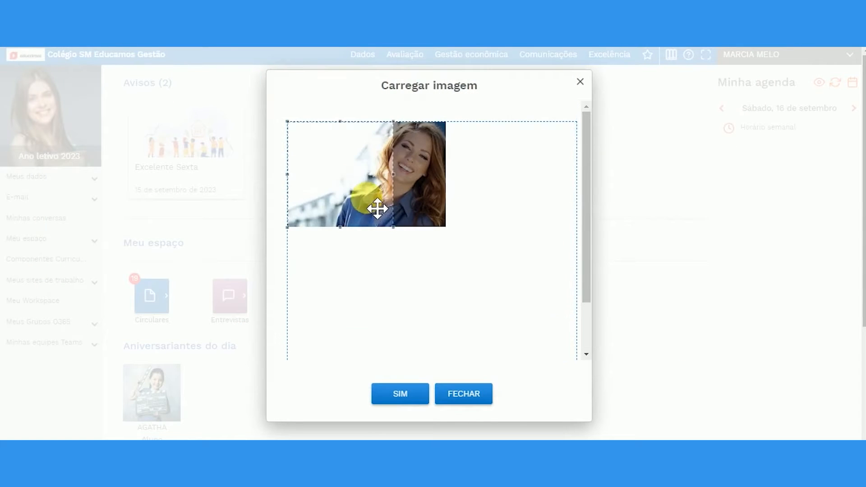
pyautogui.moveTo(377, 208); pyautogui.dragTo(427, 202)
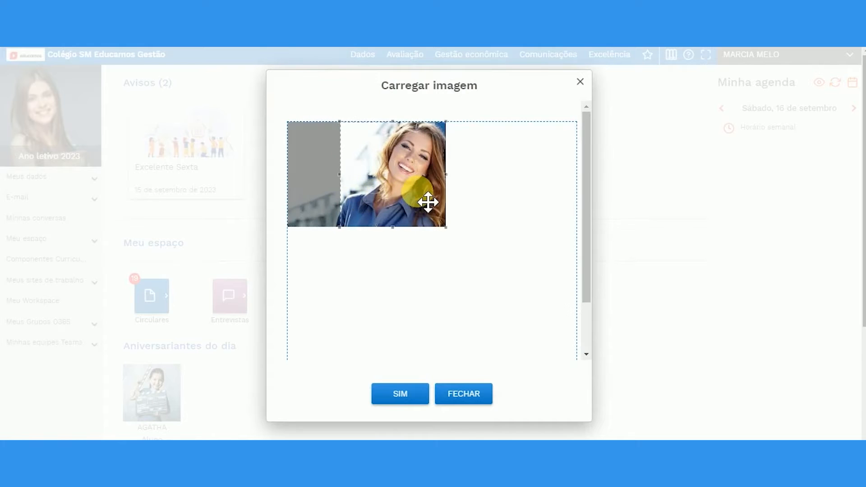
pyautogui.click(420, 400)
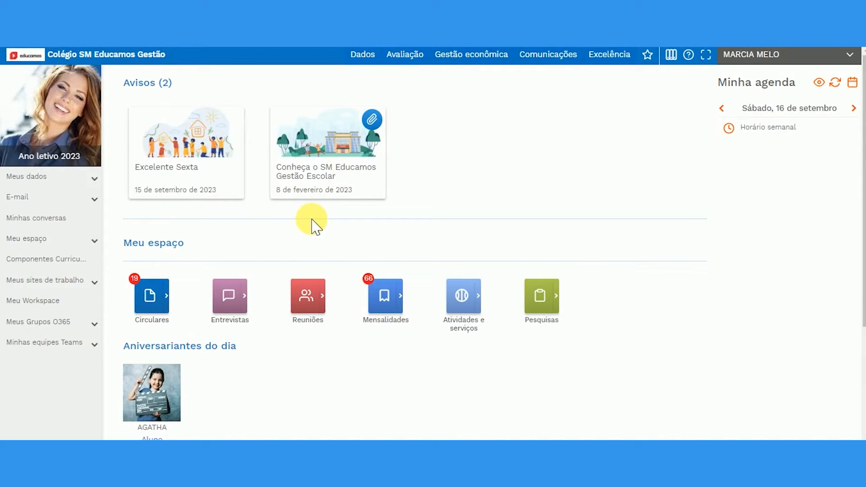
# Read the "Excelente Sexta" notice on the home page and close it
pyautogui.click(210, 182)
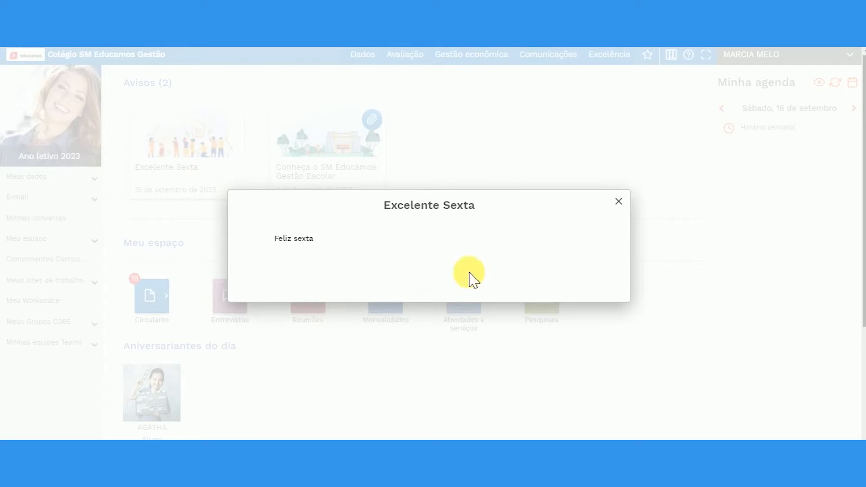
pyautogui.click(624, 209)
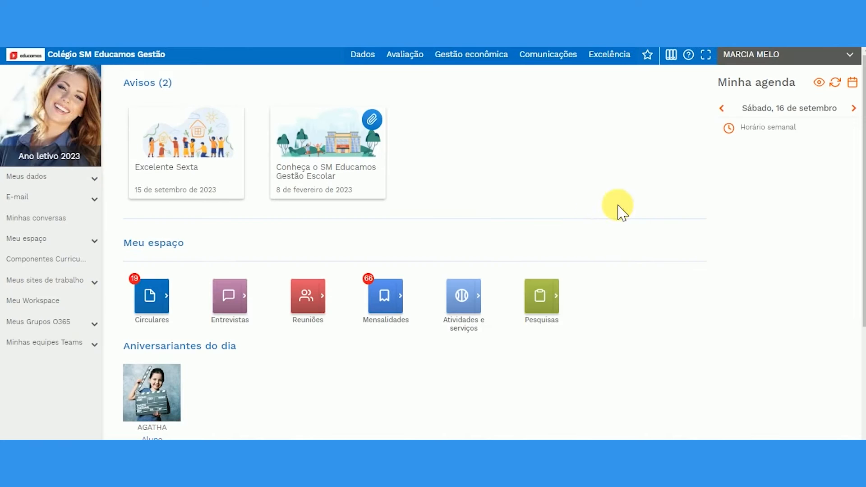
# Browse the notices calendar back to July 2023, view the daily notices for 25 June, and return to the home page
pyautogui.click(149, 88)
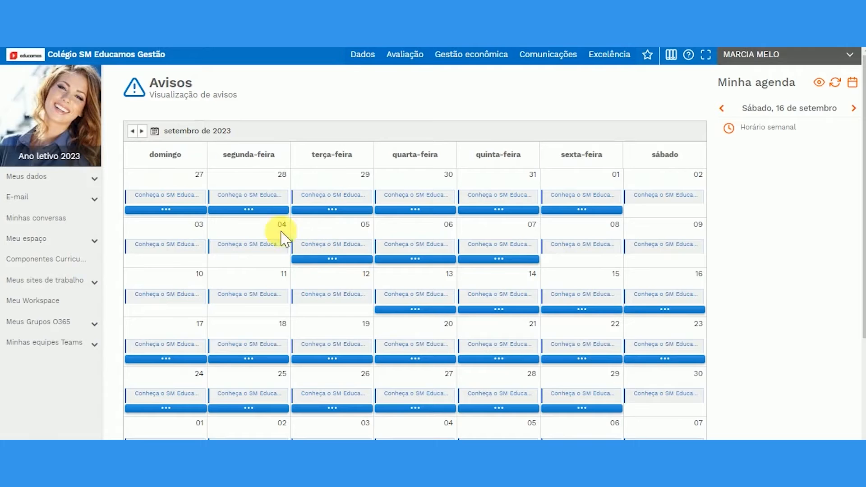
pyautogui.click(132, 131)
pyautogui.click(132, 131)
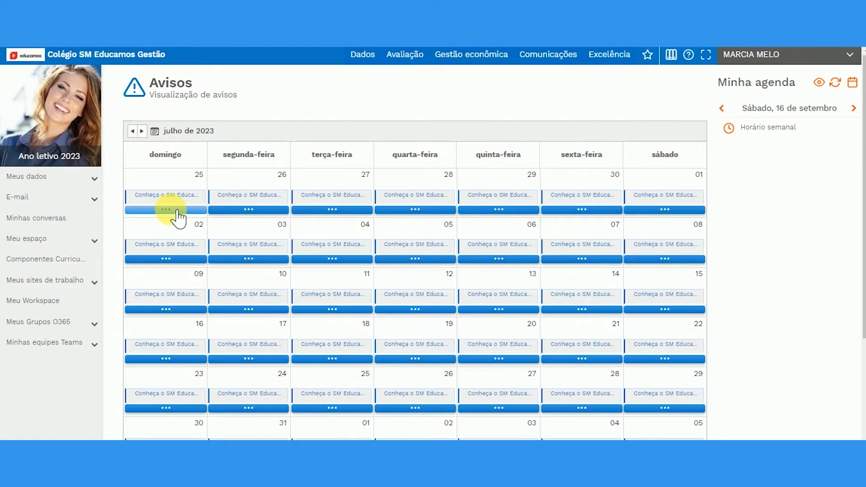
pyautogui.click(175, 210)
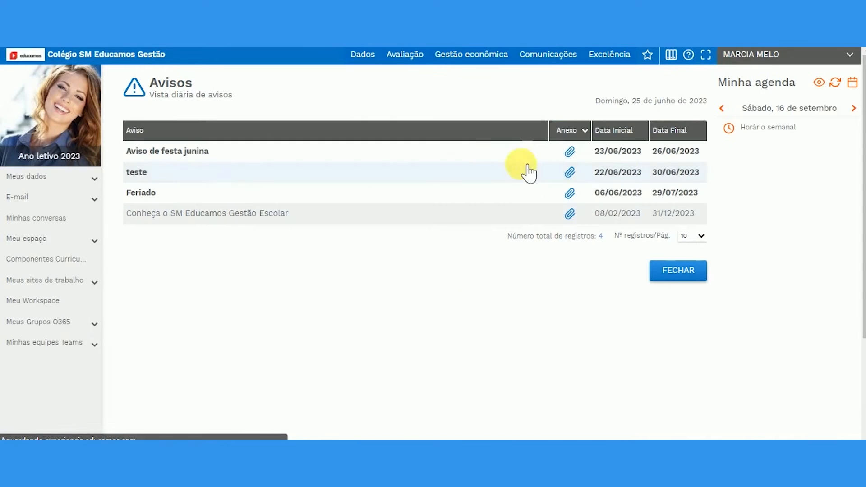
pyautogui.click(111, 58)
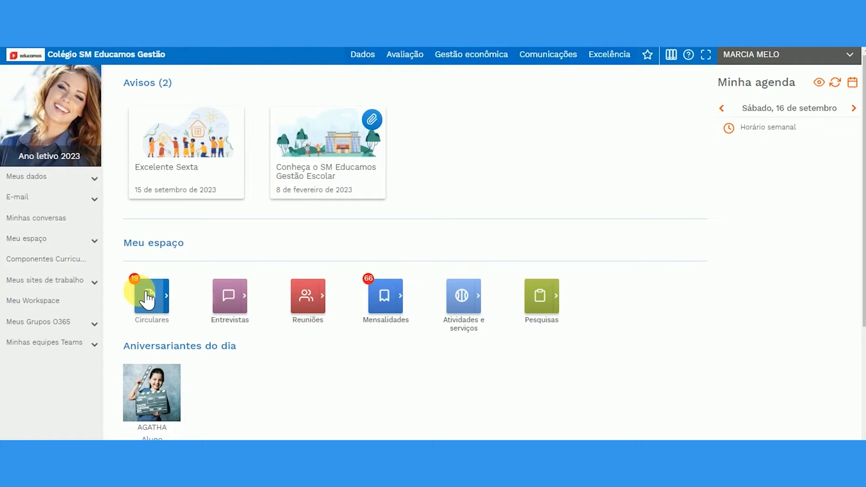
# Preview the recent circulars, open "Circular Exemplo" from the full circulars list, and return to the home page
pyautogui.click(174, 301)
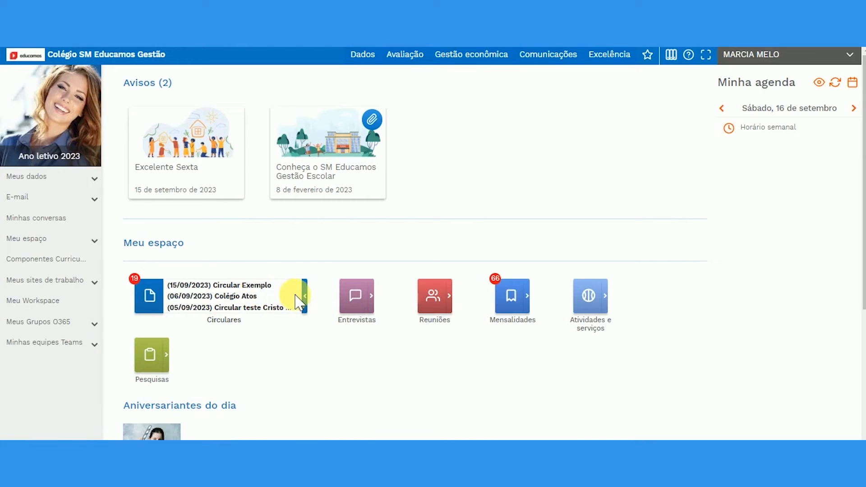
pyautogui.click(310, 299)
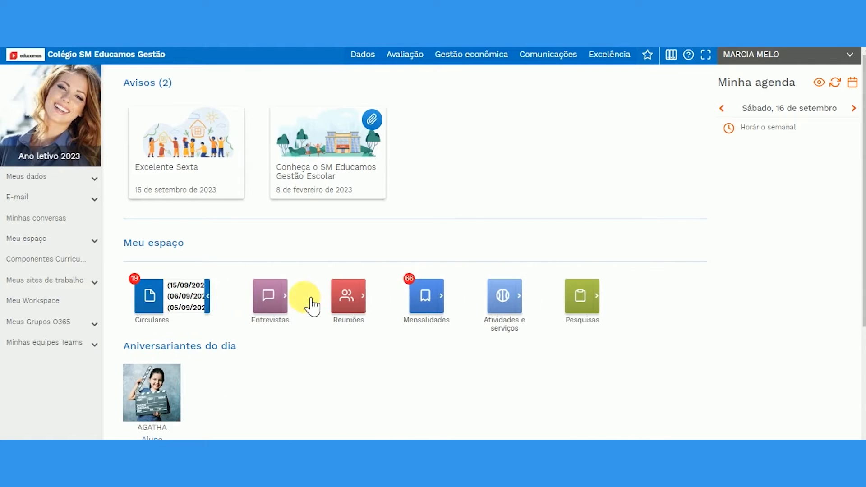
pyautogui.click(160, 312)
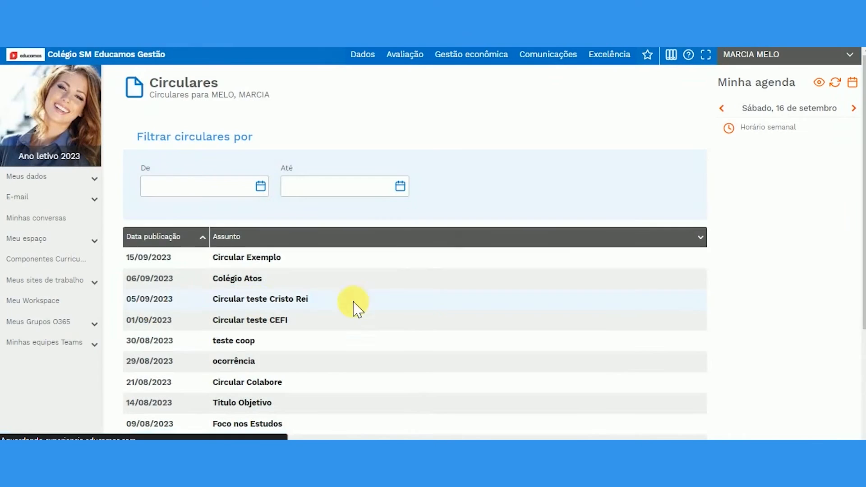
pyautogui.scroll(-3, 377, 290)
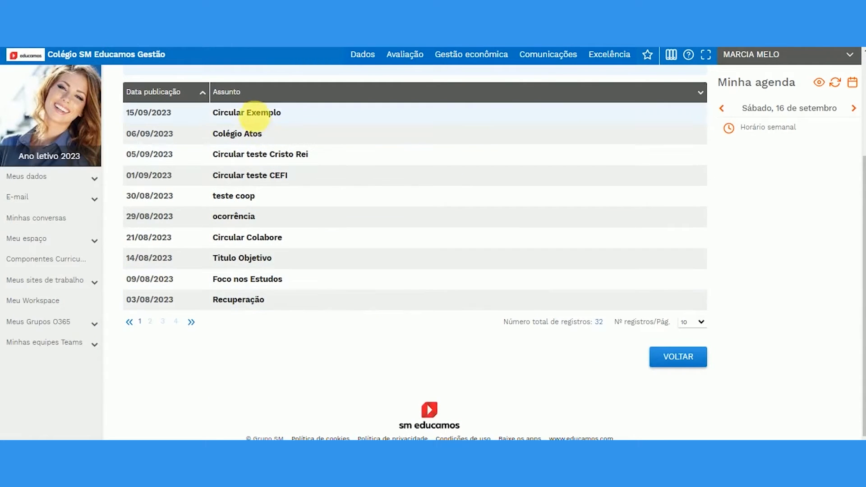
pyautogui.click(260, 118)
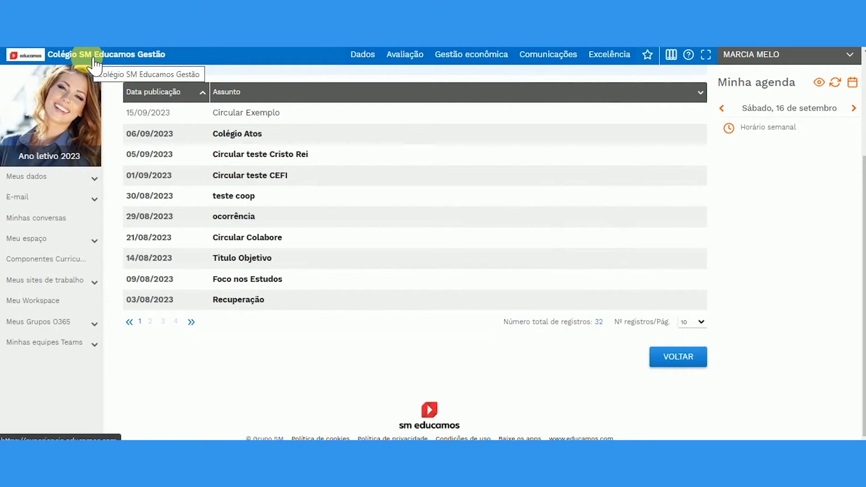
pyautogui.click(94, 58)
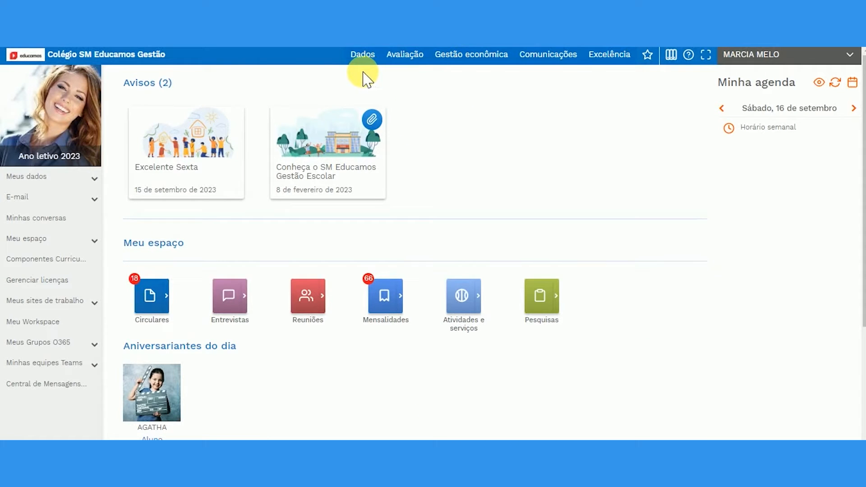
# Review the options offered under Dados, Avaliação, Gestão econômica, Comunicações and Excelência
pyautogui.click(362, 56)
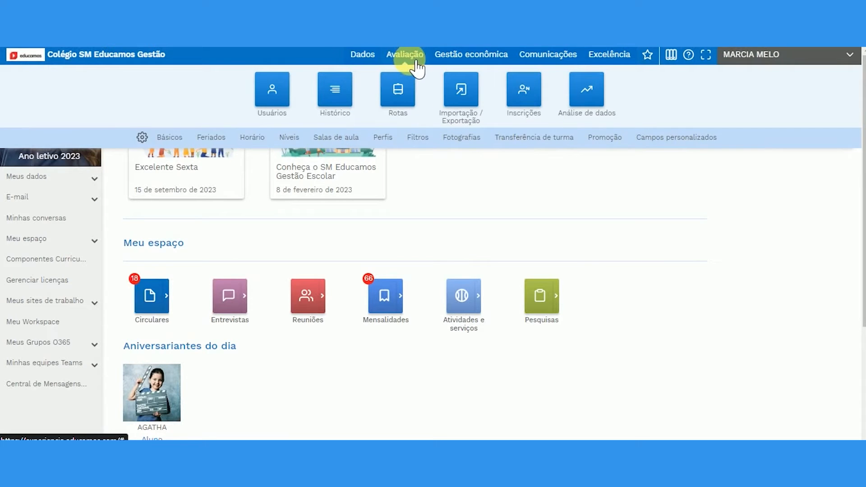
pyautogui.click(415, 58)
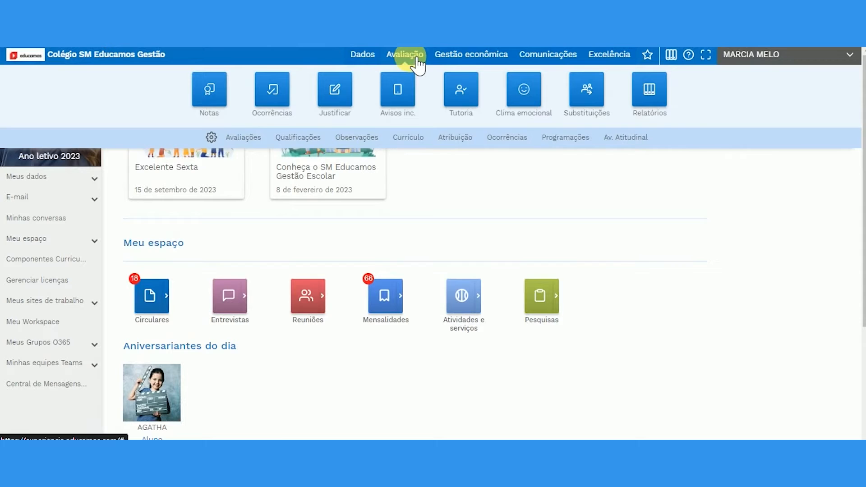
pyautogui.click(456, 58)
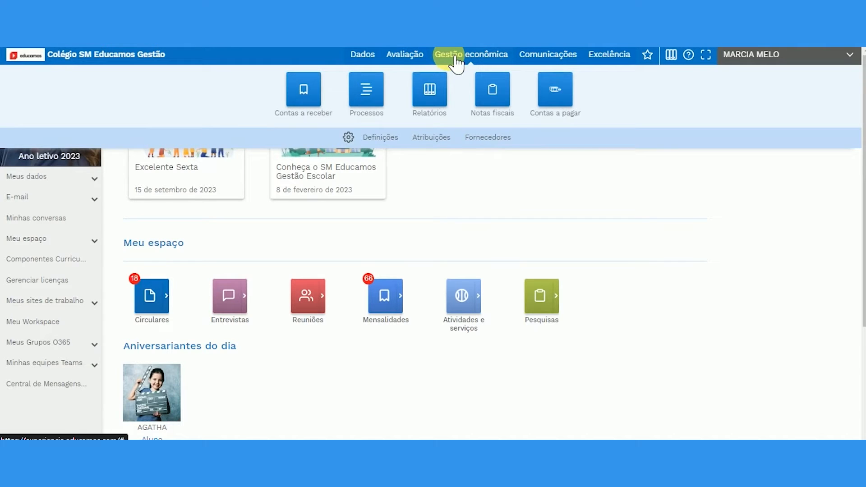
pyautogui.click(529, 56)
pyautogui.click(613, 68)
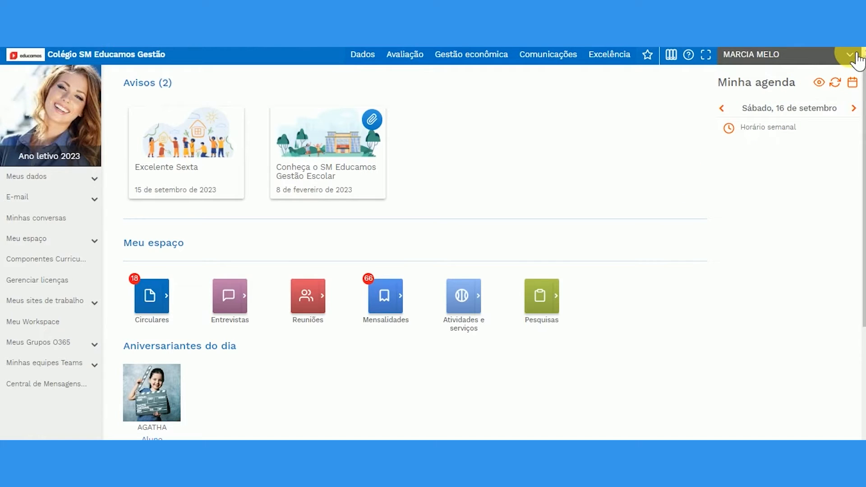
# Switch the account's active profile to Responsável
pyautogui.click(852, 55)
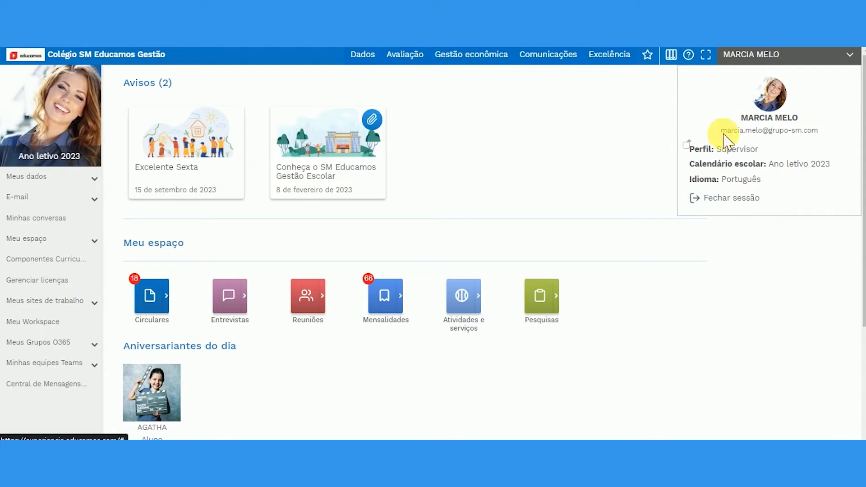
pyautogui.click(747, 152)
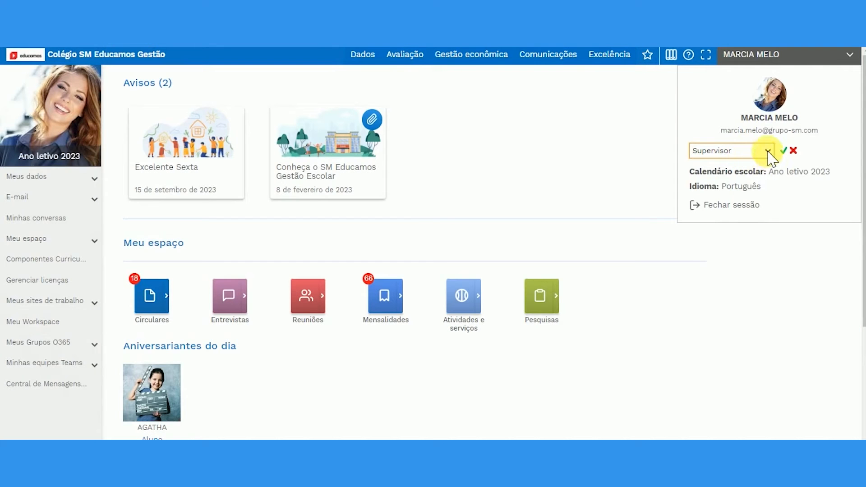
pyautogui.click(768, 152)
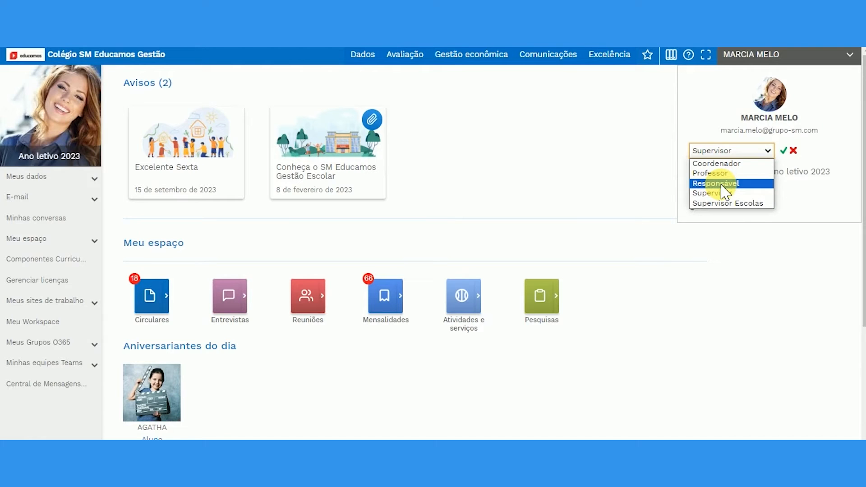
pyautogui.click(721, 184)
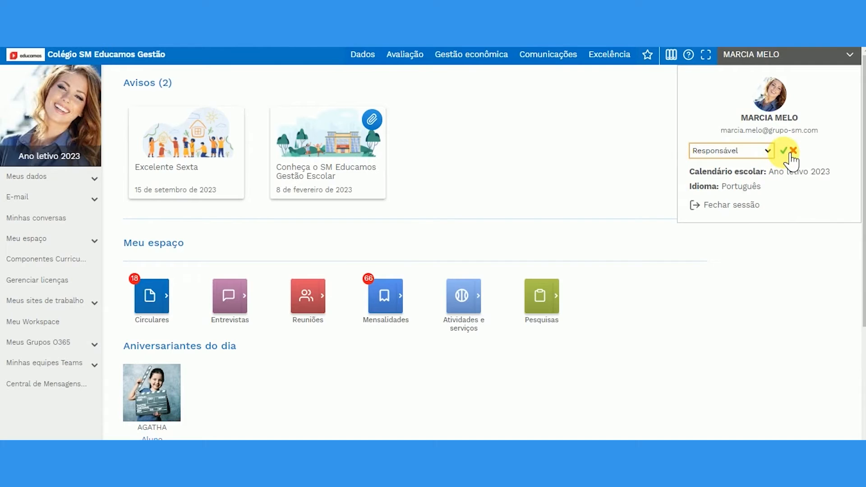
pyautogui.click(790, 154)
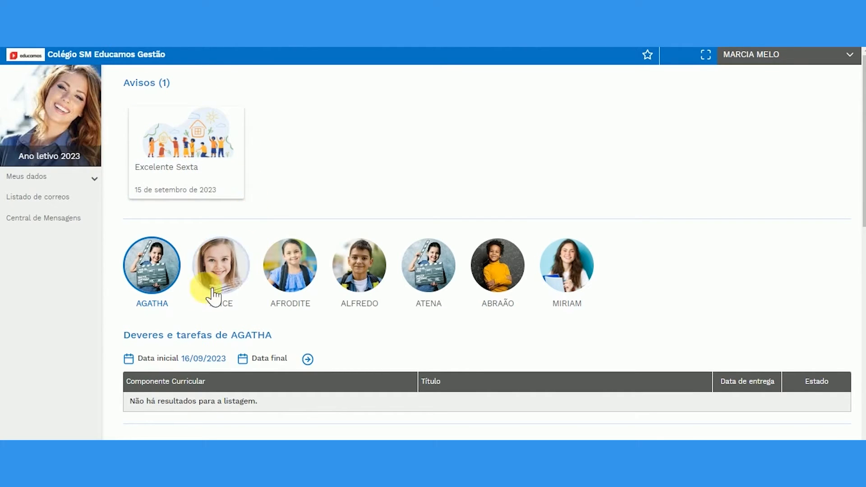
# Review the selected student's assignments and personal space on the guardian home page, and open that student's weekly schedule
pyautogui.scroll(-4, 446, 345)
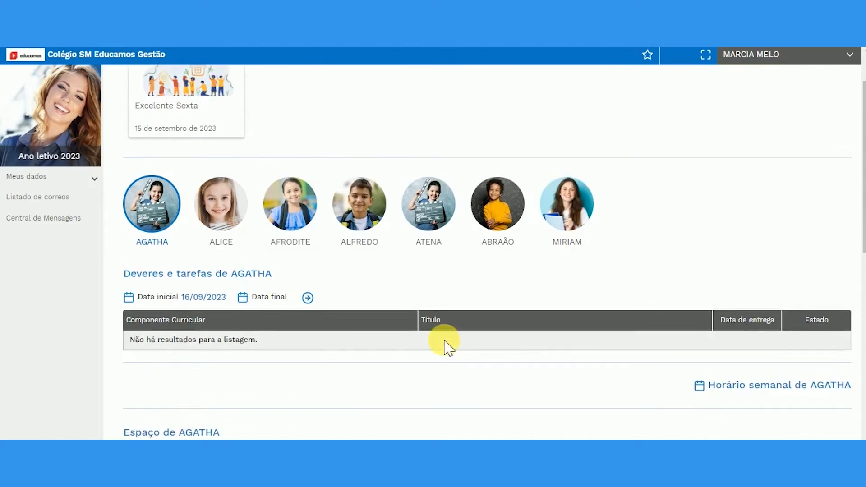
pyautogui.scroll(3, 283, 193)
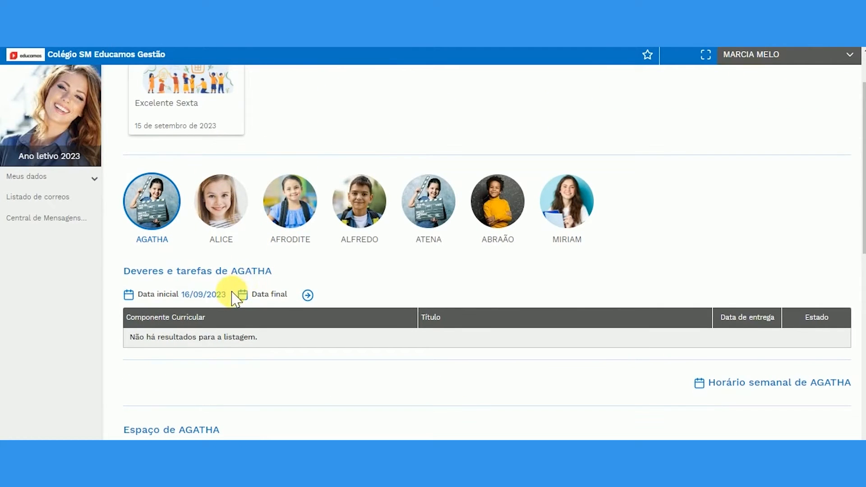
pyautogui.scroll(-3, 230, 302)
pyautogui.scroll(-1, 208, 300)
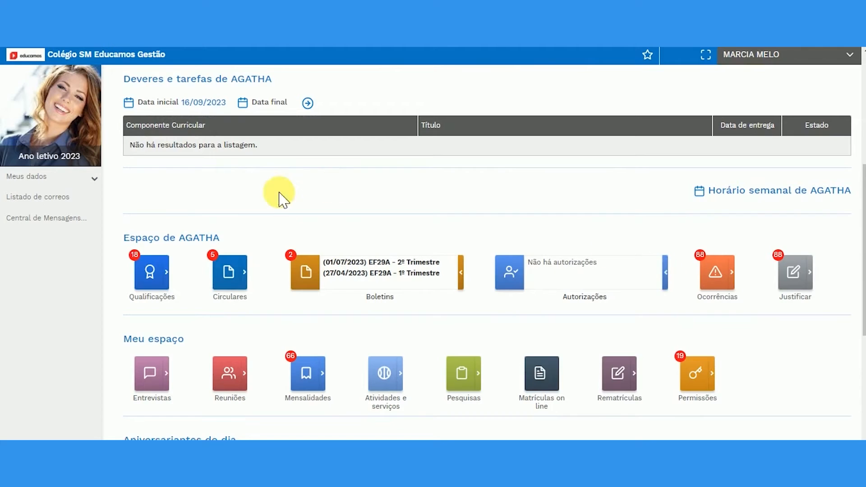
pyautogui.scroll(3, 280, 193)
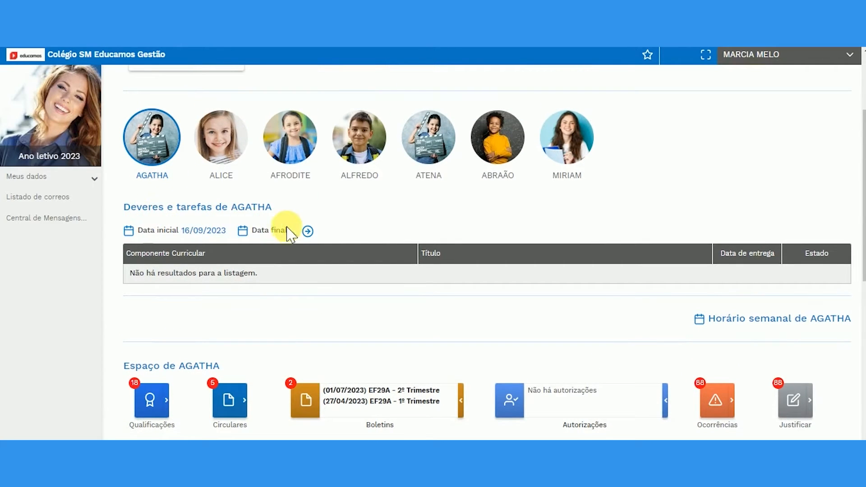
pyautogui.click(769, 334)
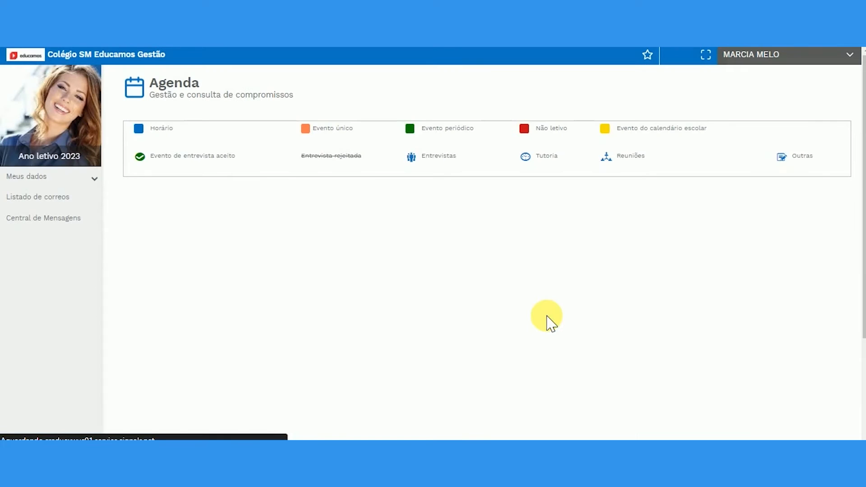
# Review the student's weekly class schedule through the lunch period, and return to the home page
pyautogui.scroll(-2, 453, 318)
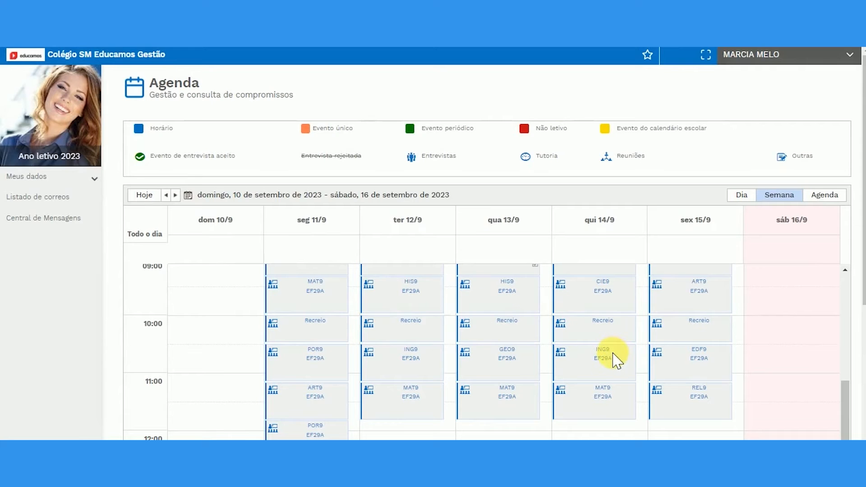
pyautogui.scroll(-3, 604, 362)
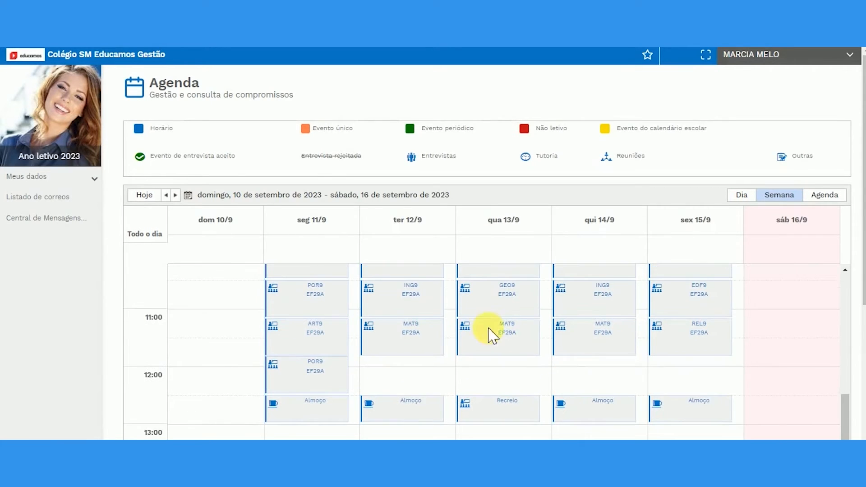
pyautogui.click(106, 59)
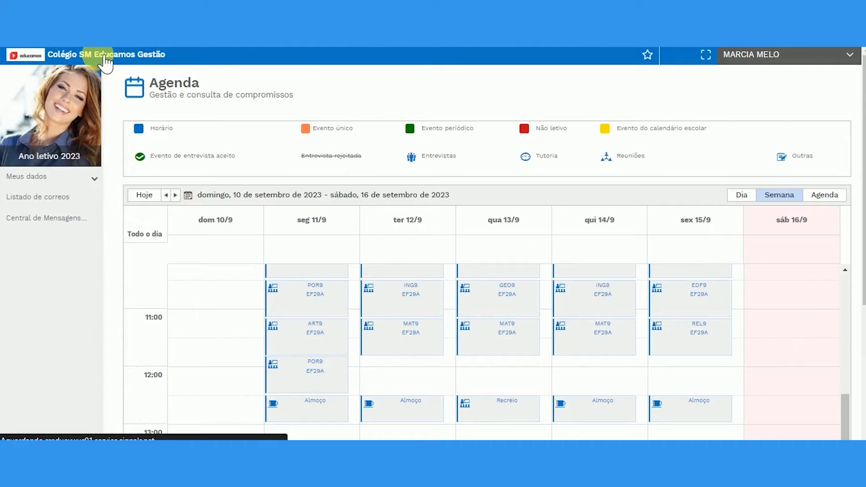
# Preview the selected student's recent Qualificações, open the full grades page, and review the 2º Trimestre grades
pyautogui.scroll(-4, 341, 259)
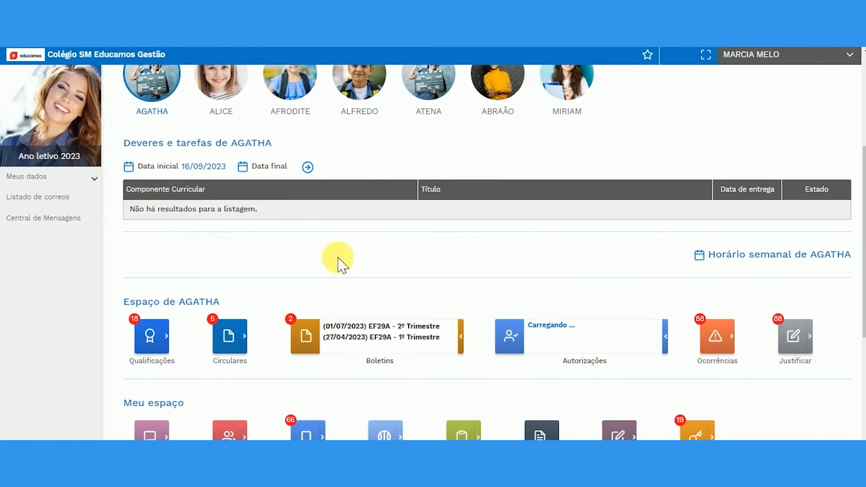
pyautogui.scroll(-3, 335, 262)
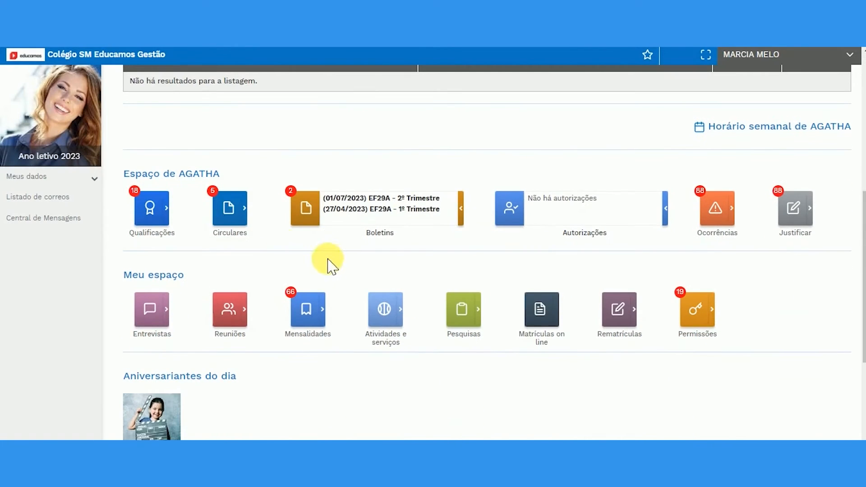
pyautogui.click(173, 218)
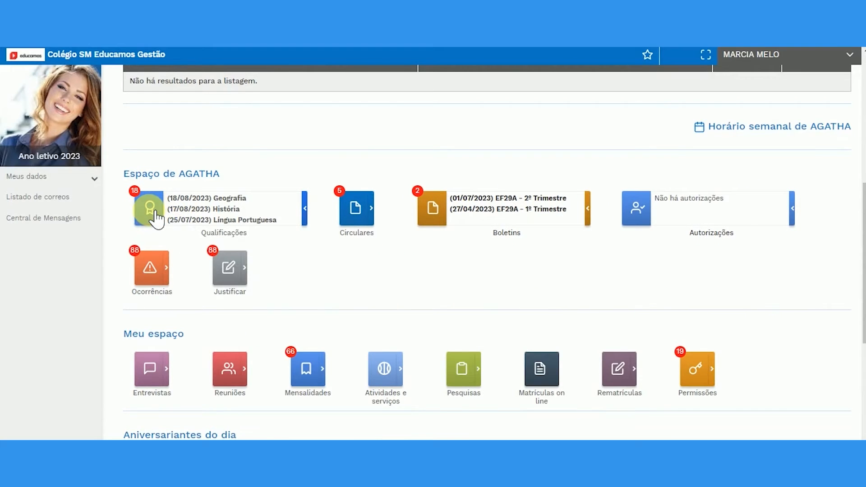
pyautogui.click(155, 214)
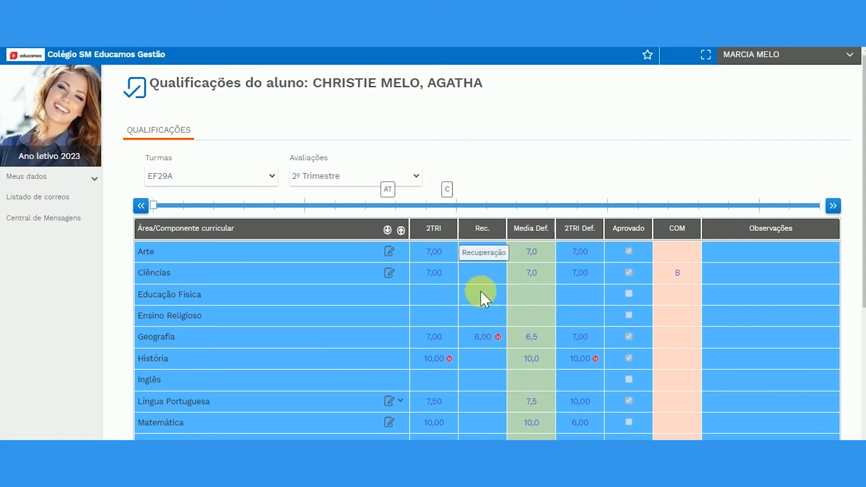
pyautogui.moveTo(500, 341)
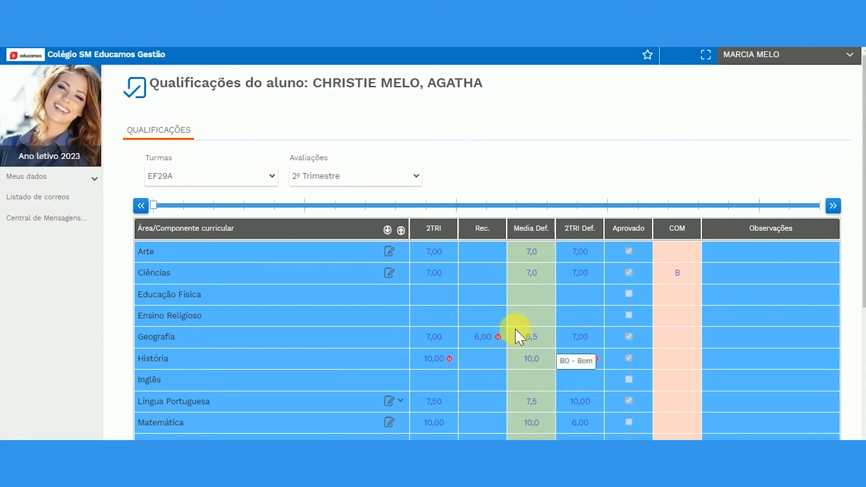
# Switch the evaluation to 1º Trimestre and review the grades by subject and the tutor's observations section
pyautogui.click(374, 175)
pyautogui.click(339, 203)
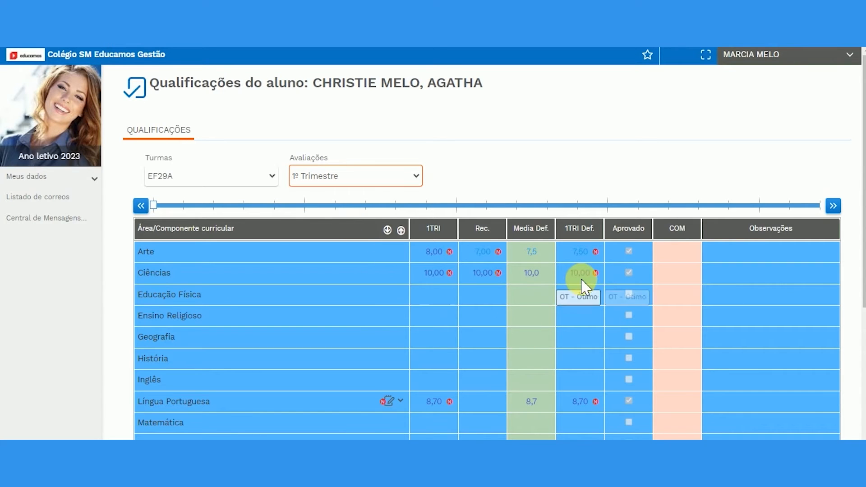
pyautogui.scroll(-3, 575, 315)
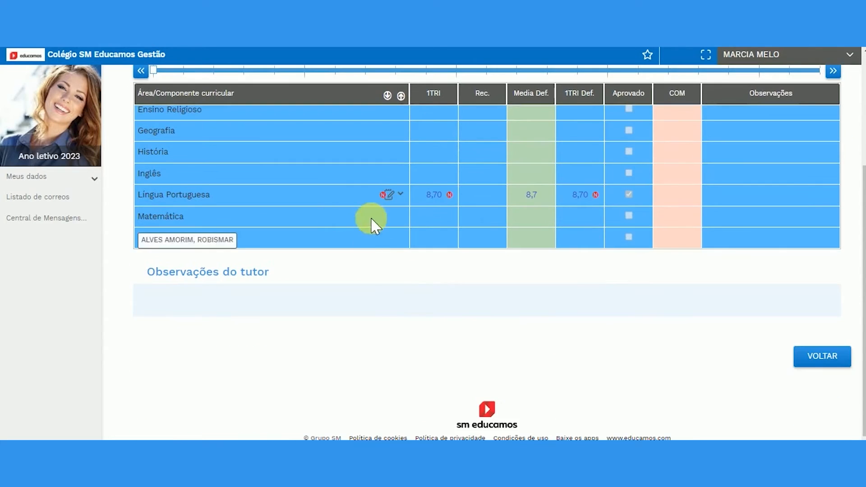
pyautogui.scroll(2, 379, 221)
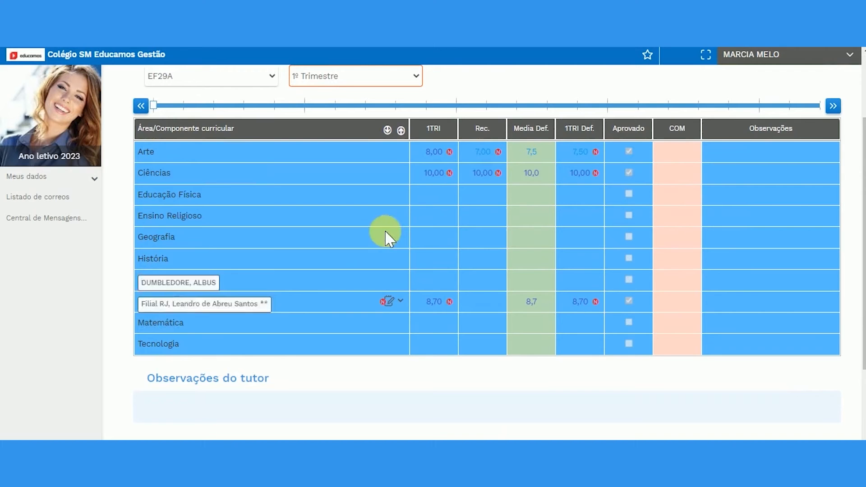
# View the Caderno do professor for Língua Portuguesa, close it, and return to the home page
pyautogui.click(398, 305)
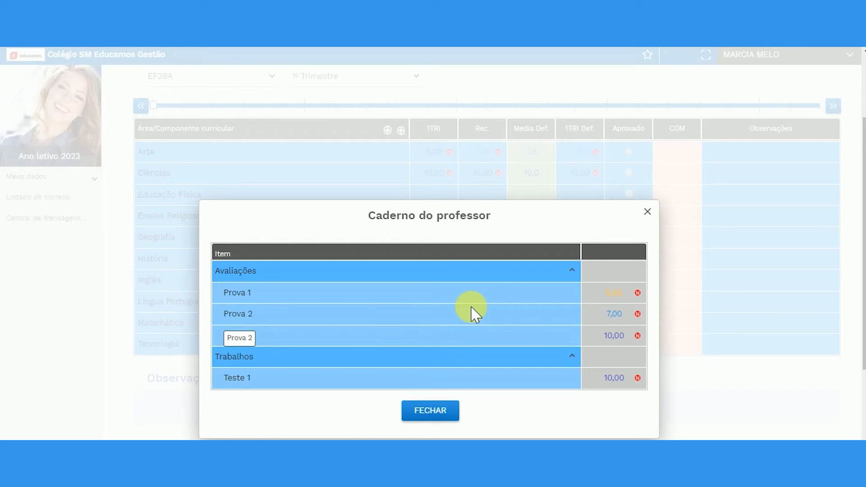
pyautogui.click(455, 416)
pyautogui.scroll(3, 390, 344)
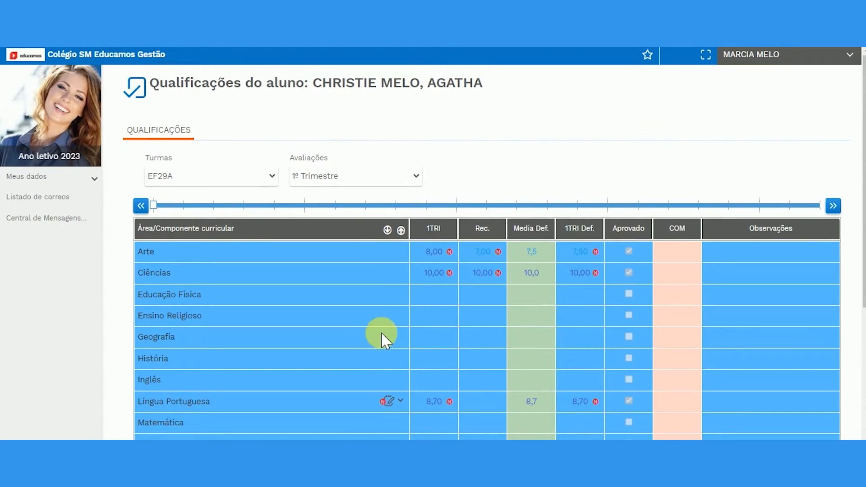
pyautogui.click(101, 61)
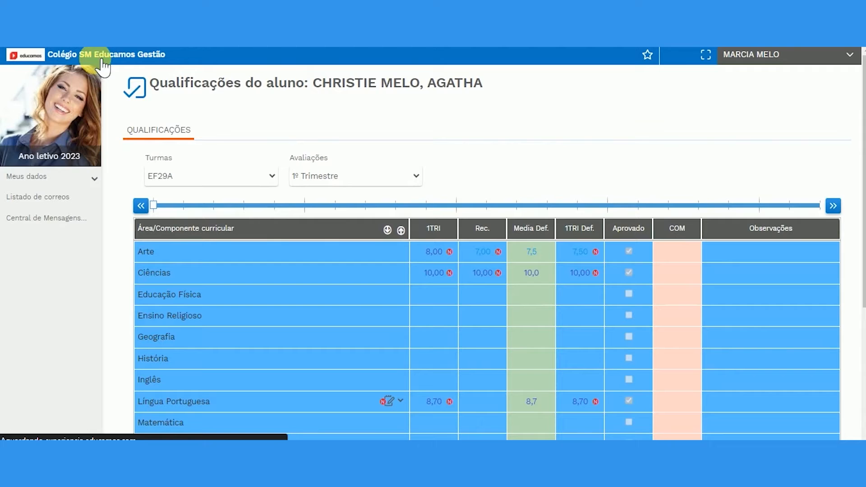
# Collapse the Boletins and Qualificações previews in the student's space, and check the Autorizações preview before collapsing it
pyautogui.scroll(-4, 464, 210)
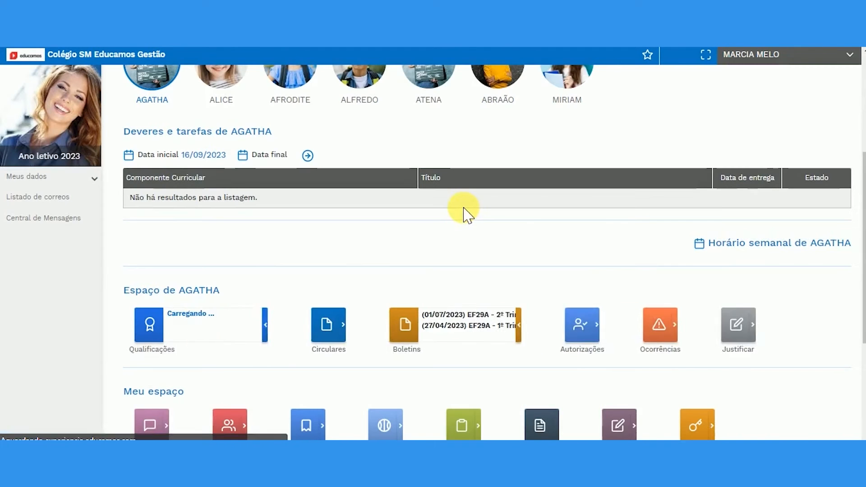
pyautogui.scroll(-1, 464, 212)
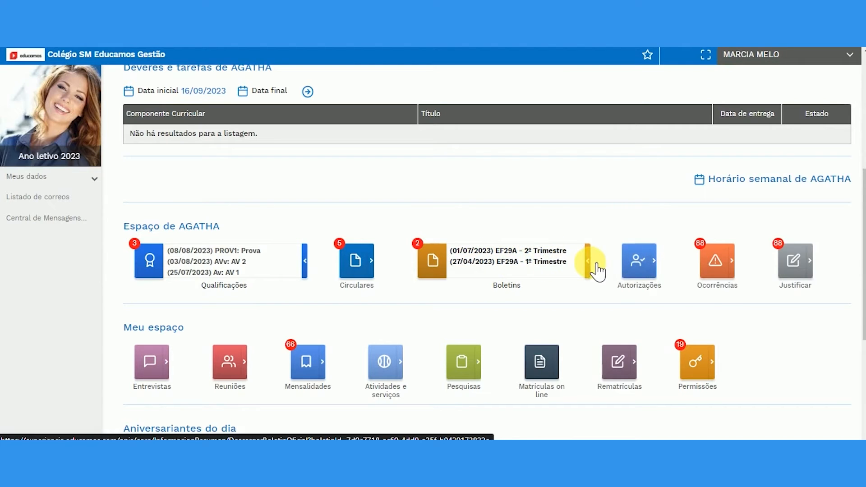
pyautogui.click(594, 264)
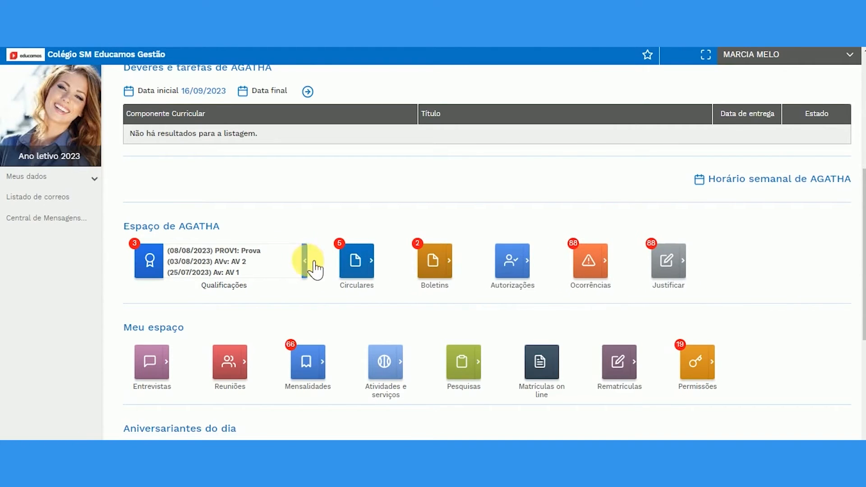
pyautogui.click(307, 261)
pyautogui.click(406, 269)
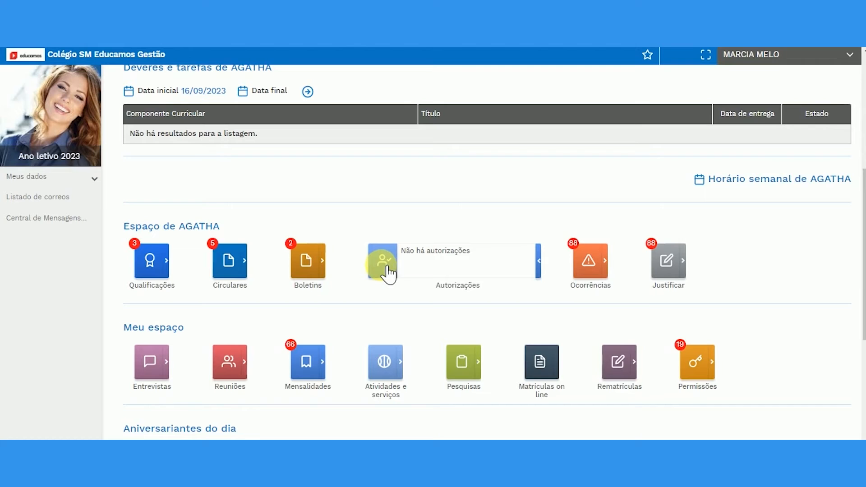
pyautogui.click(544, 269)
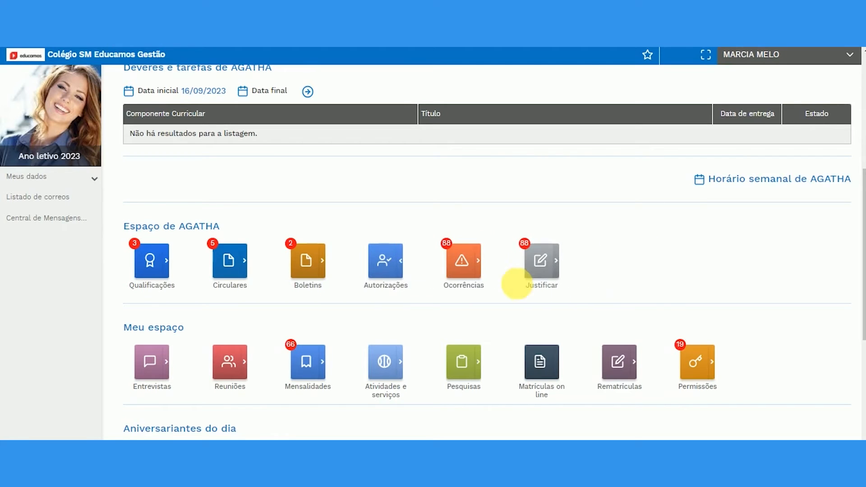
# Preview the student's Ocorrências, open and review the full occurrence list, and return to the home page
pyautogui.click(486, 270)
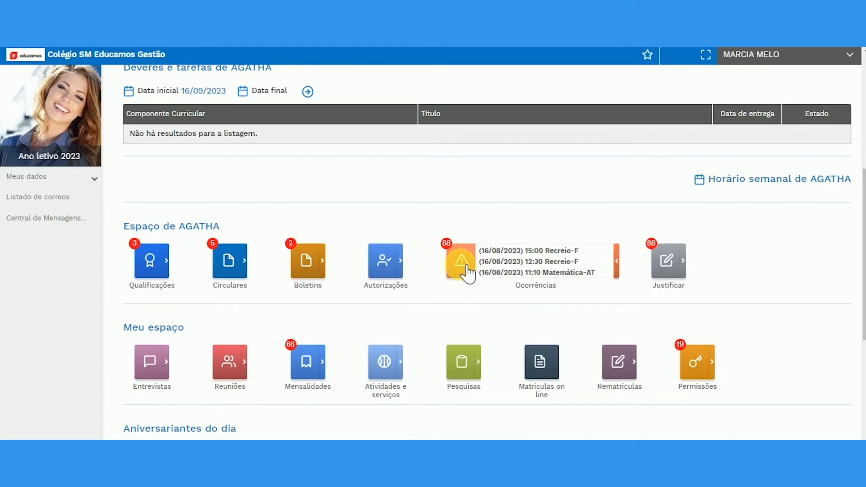
pyautogui.click(467, 269)
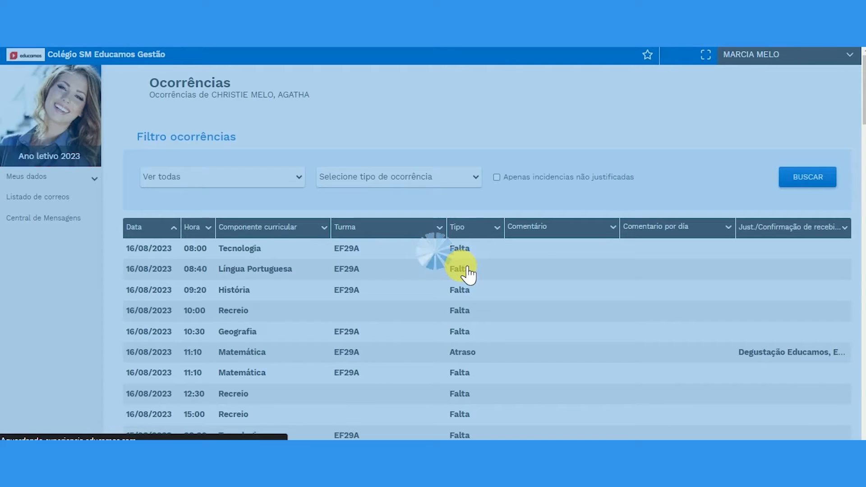
pyautogui.scroll(-5, 238, 308)
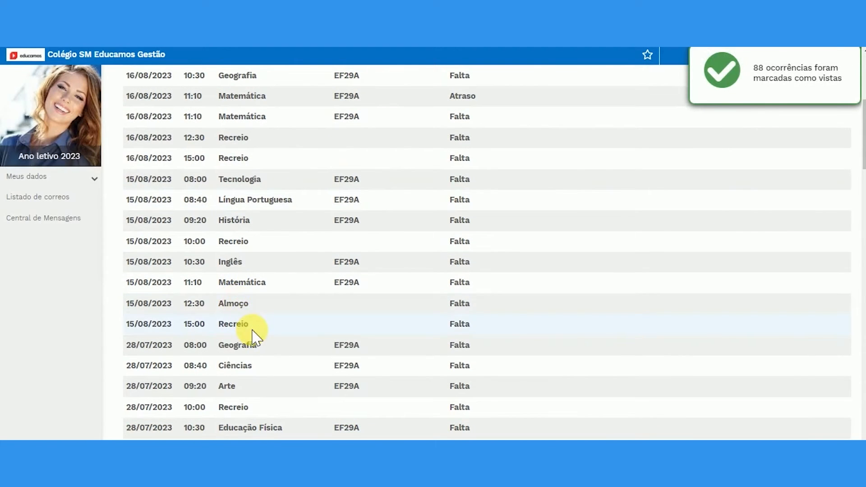
pyautogui.scroll(5, 251, 333)
pyautogui.click(96, 63)
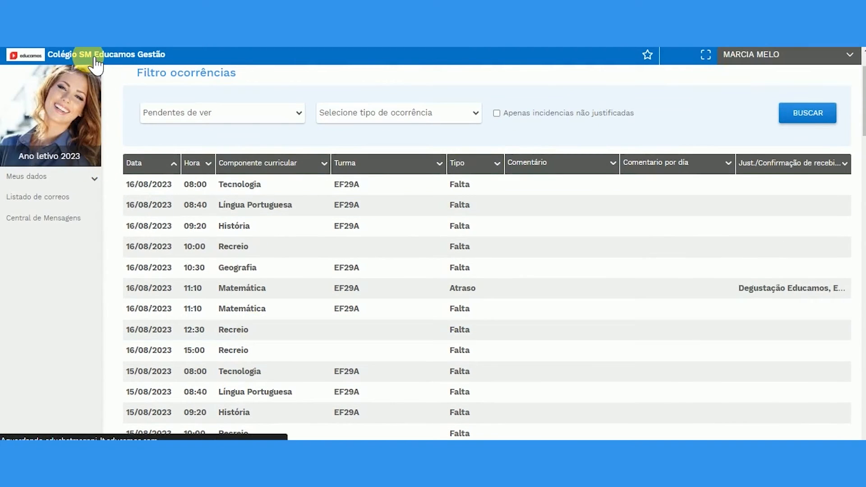
# Open the student's Justificar page, review the occurrences and the justification comment field, and return to the home page
pyautogui.scroll(-5, 587, 253)
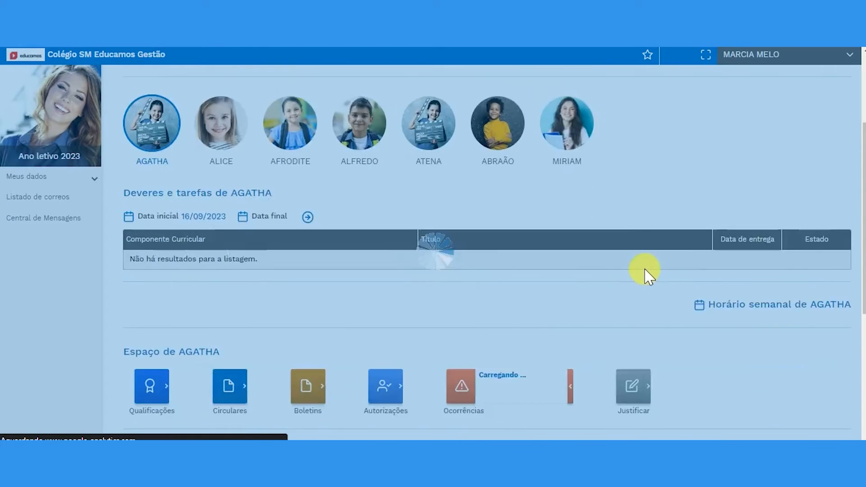
pyautogui.scroll(-3, 640, 273)
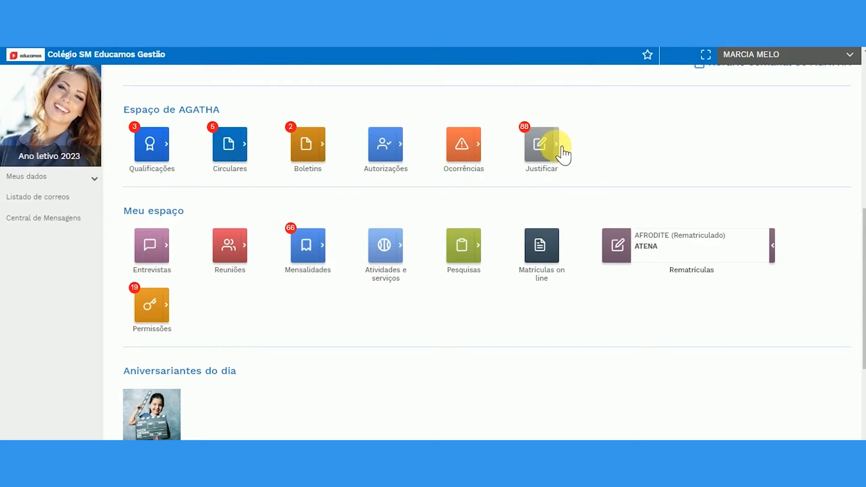
pyautogui.click(562, 148)
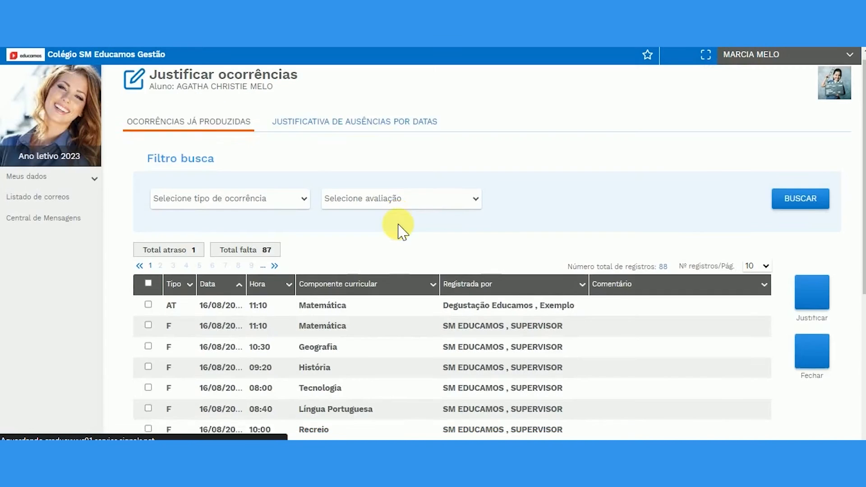
pyautogui.scroll(-5, 400, 231)
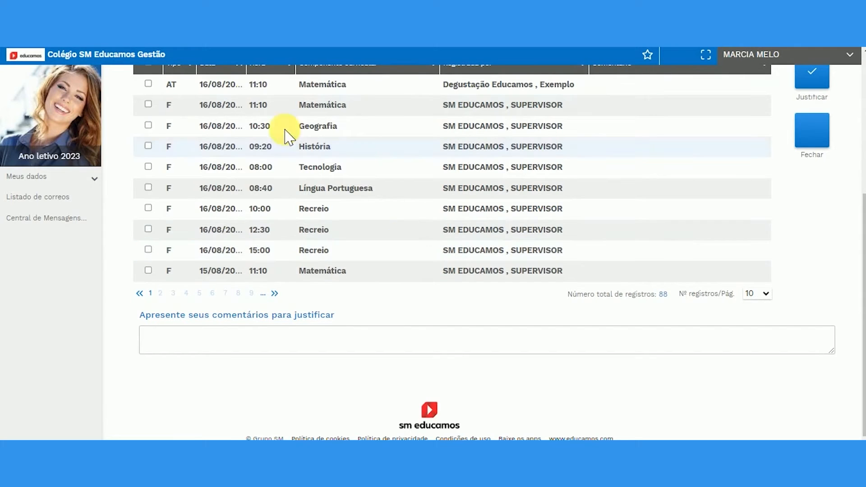
pyautogui.click(113, 61)
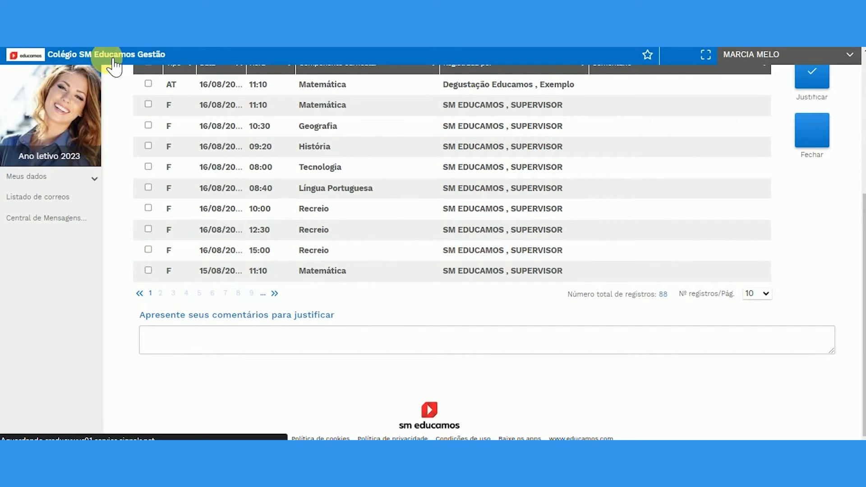
# Collapse the Rematrículas preview in Meu espaço, and check the Permissões preview before collapsing it
pyautogui.scroll(-3, 581, 219)
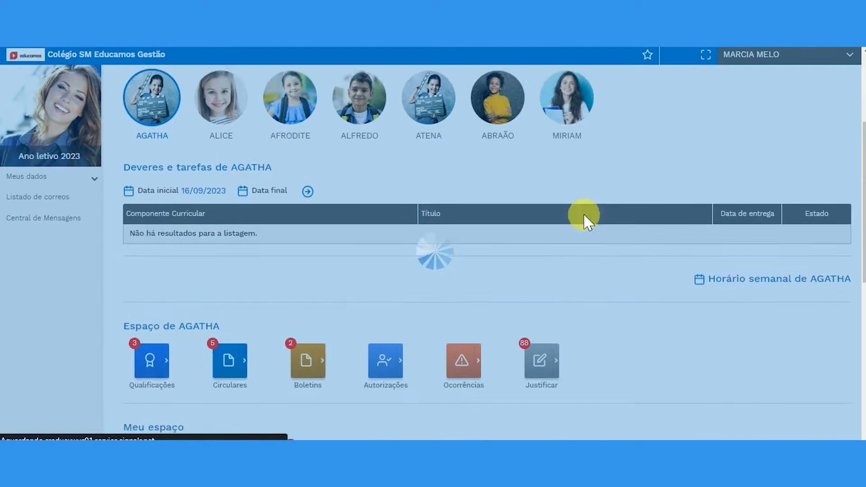
pyautogui.scroll(-4, 585, 219)
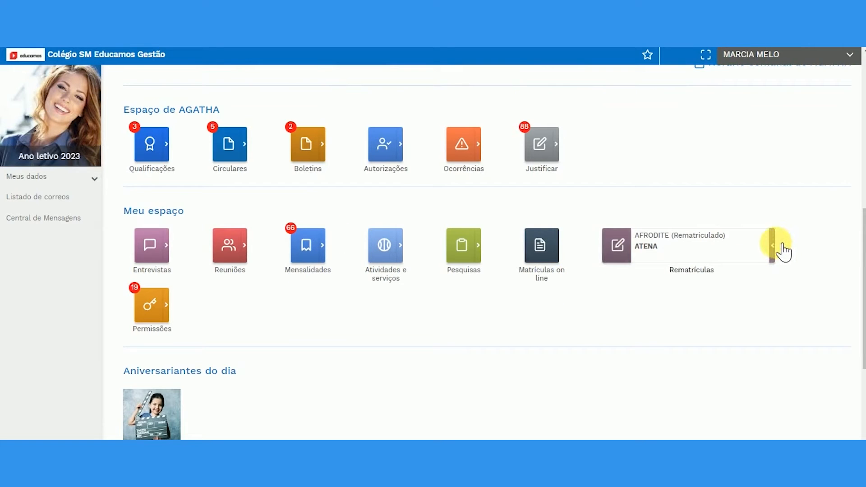
pyautogui.click(773, 244)
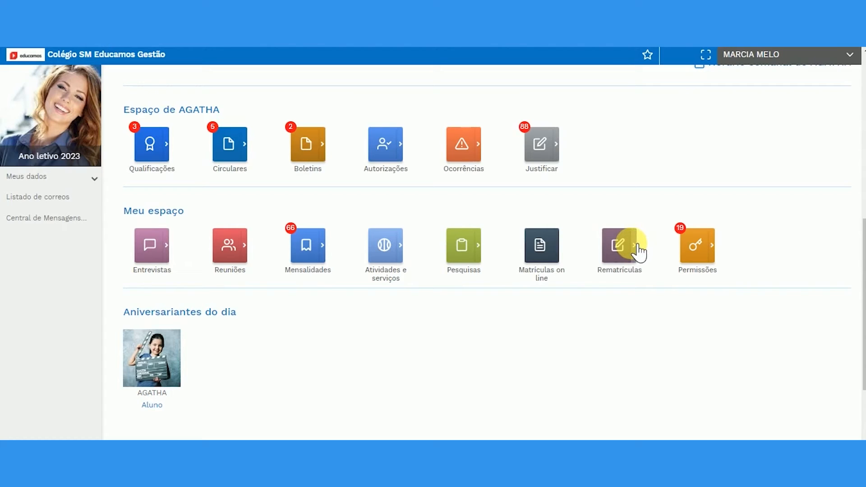
pyautogui.click(716, 255)
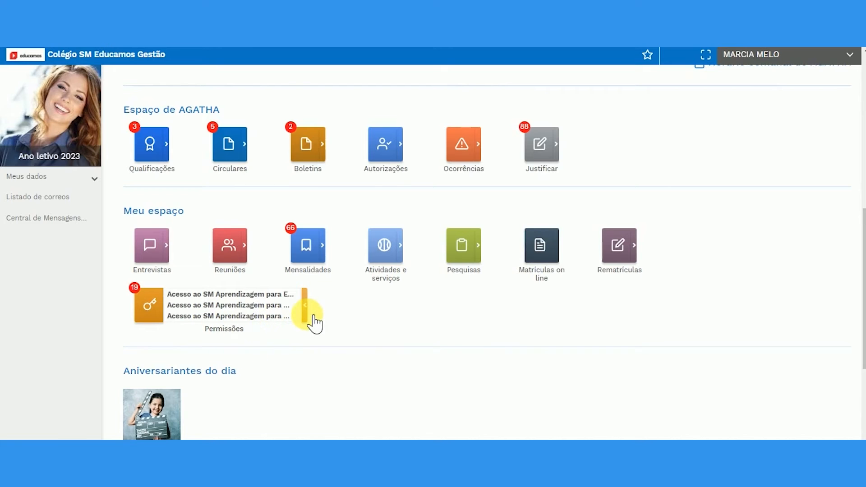
pyautogui.click(312, 310)
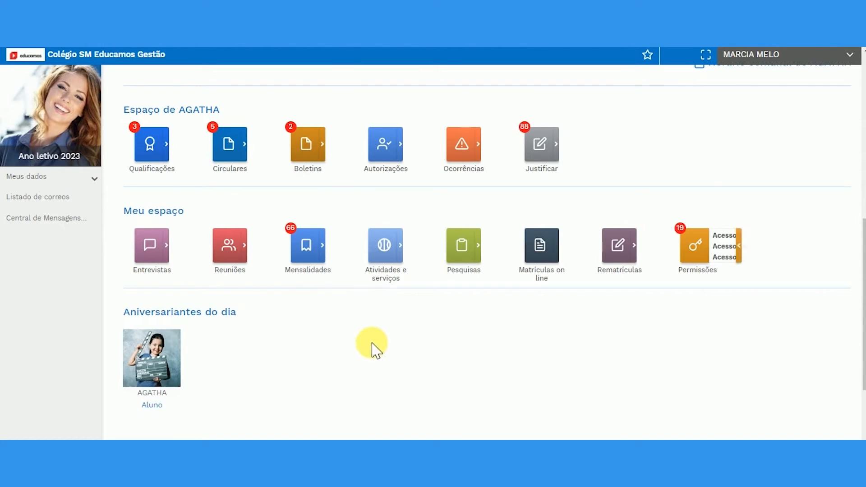
# Review the Aniversariantes do dia section at the end of the guardian home page
pyautogui.scroll(-2, 314, 374)
pyautogui.scroll(-2, 314, 374)
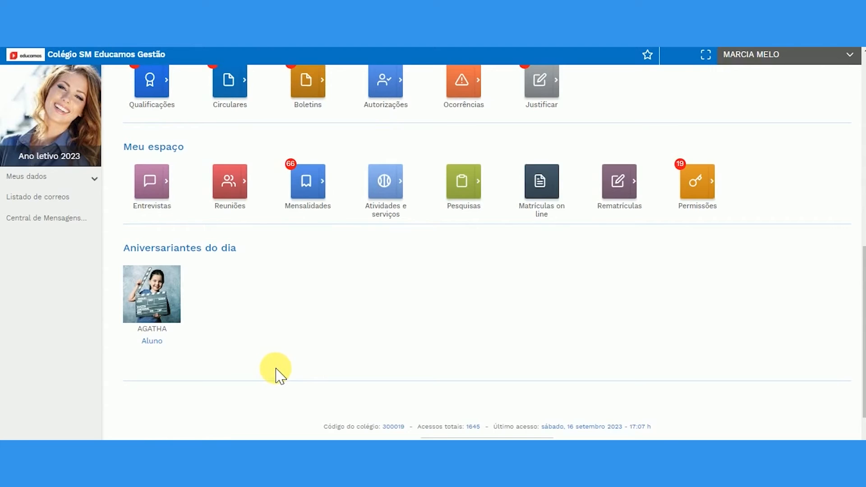
pyautogui.scroll(6, 275, 370)
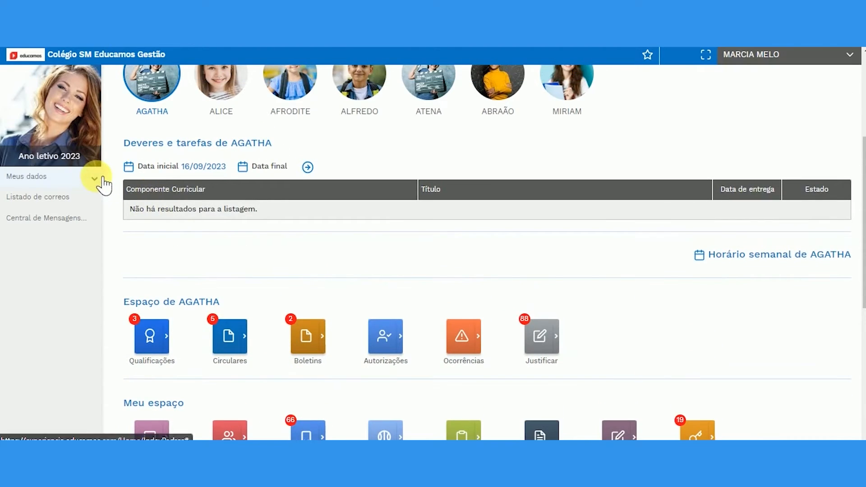
# Expand the Meus dados options in the guardian profile, and switch the account profile to Professor
pyautogui.scroll(4, 102, 179)
pyautogui.click(96, 179)
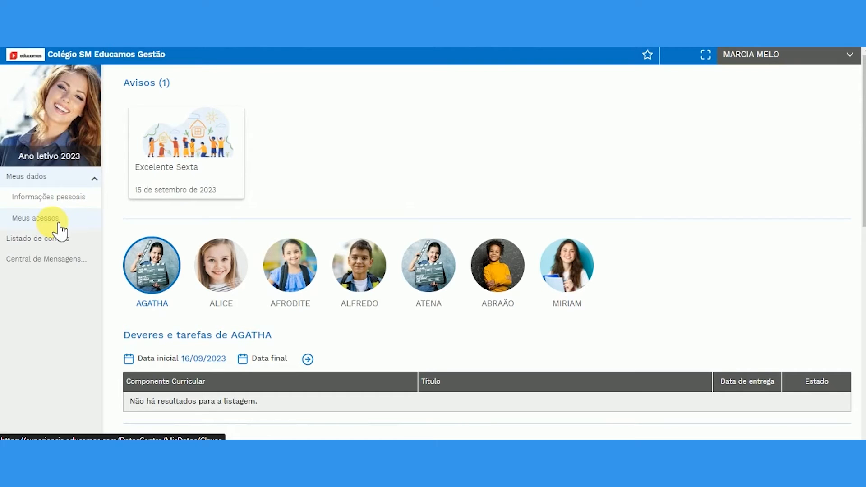
pyautogui.click(852, 56)
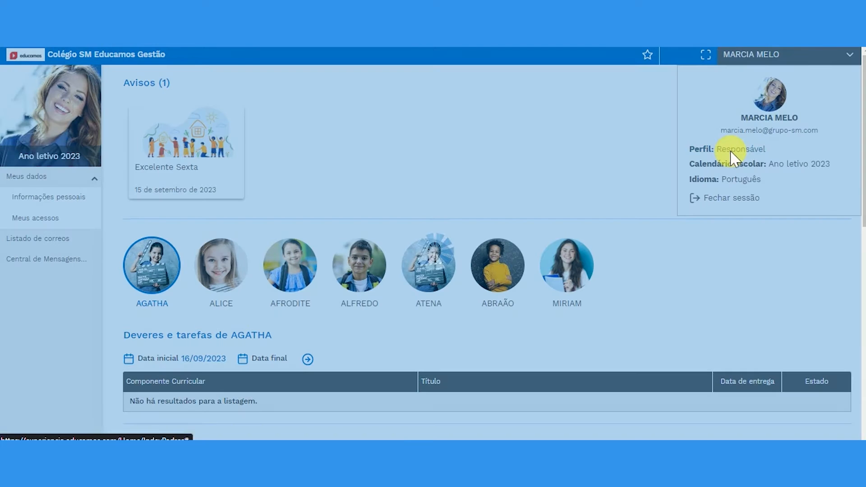
pyautogui.click(730, 151)
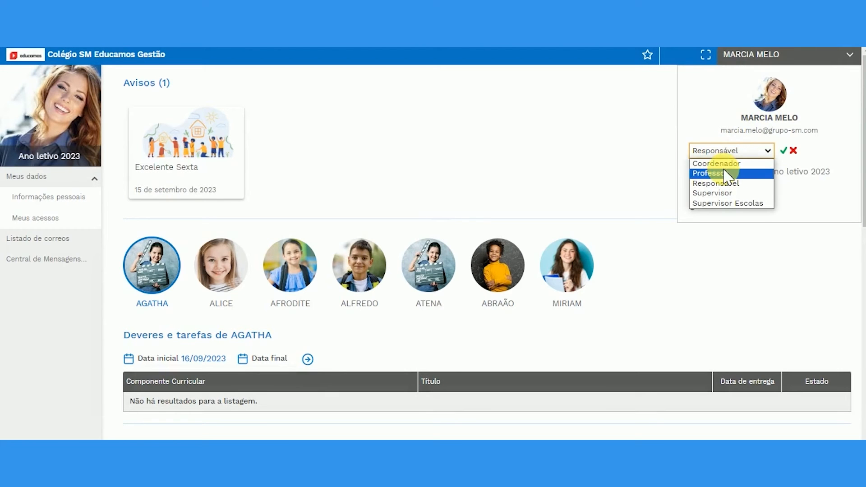
pyautogui.click(727, 174)
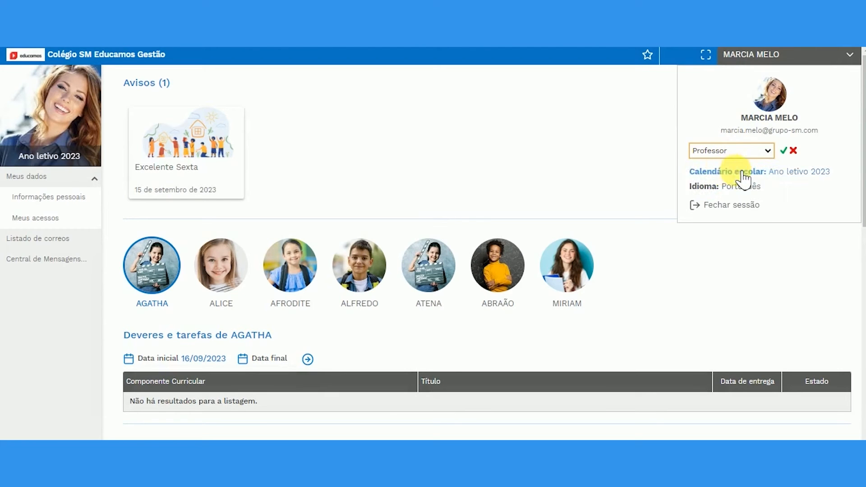
pyautogui.click(785, 151)
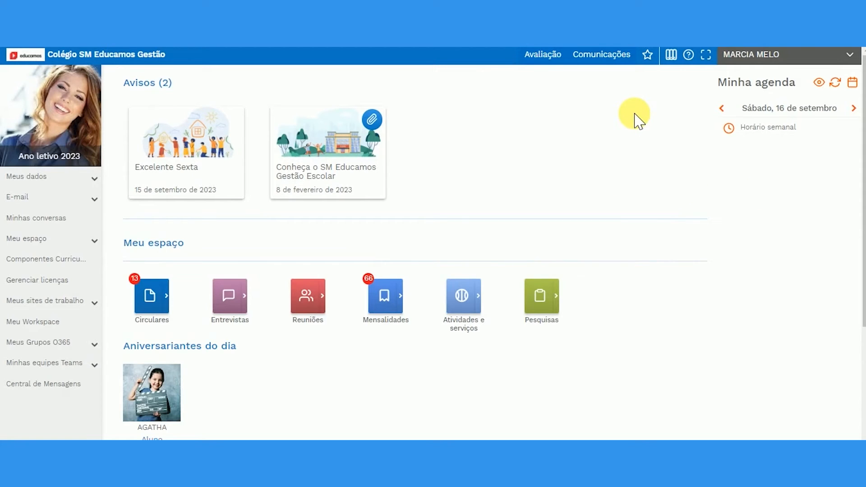
# Review the options available to the teacher under Avaliação and Comunicações
pyautogui.click(553, 61)
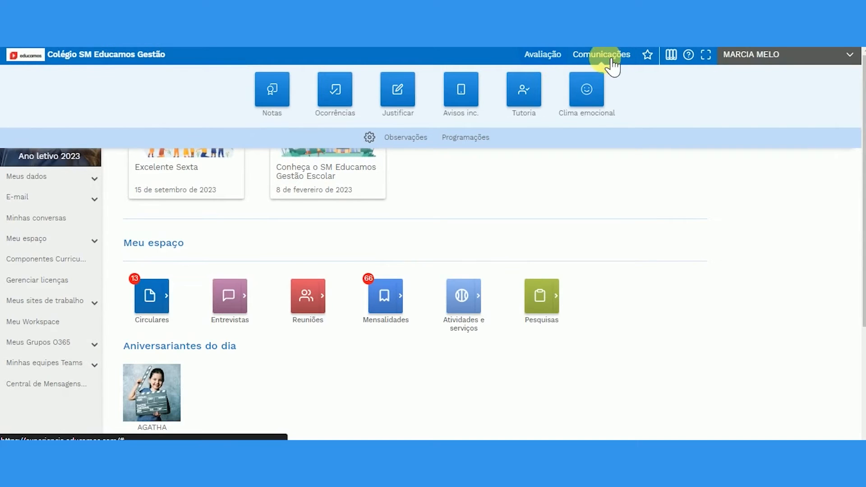
pyautogui.click(582, 61)
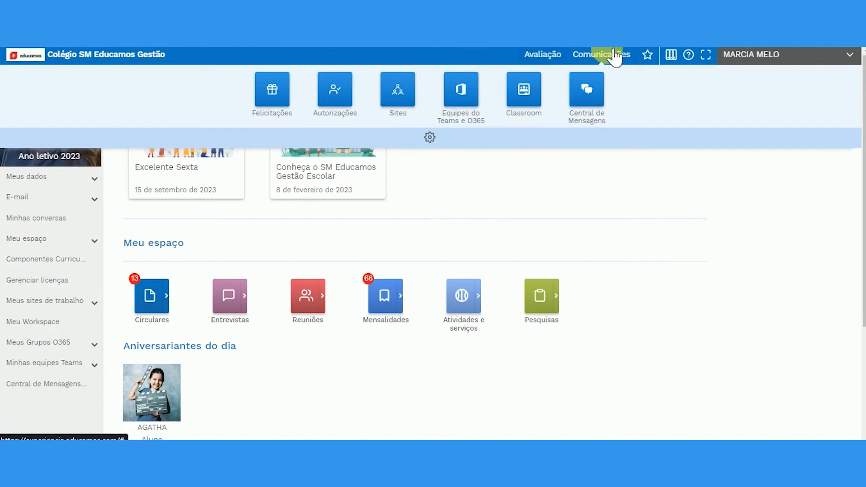
pyautogui.click(555, 62)
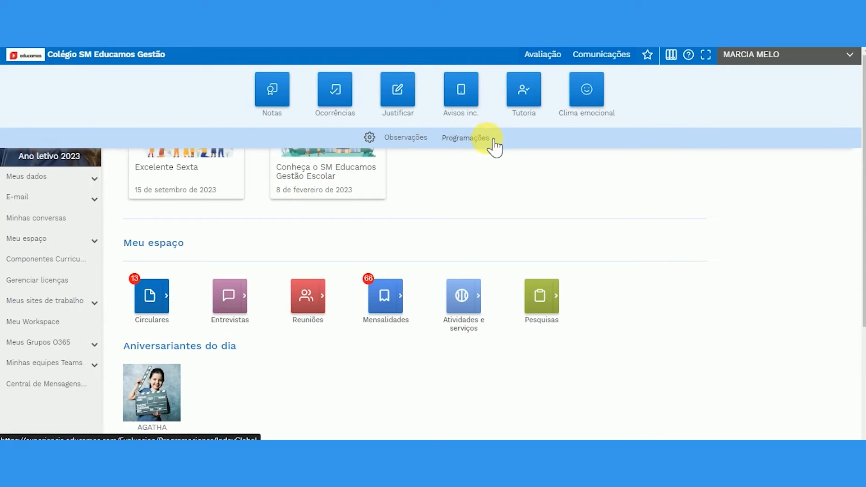
# Add the Felicitações page from Comunicações to Favoritos, and check the favourites from the home page
pyautogui.moveTo(610, 63)
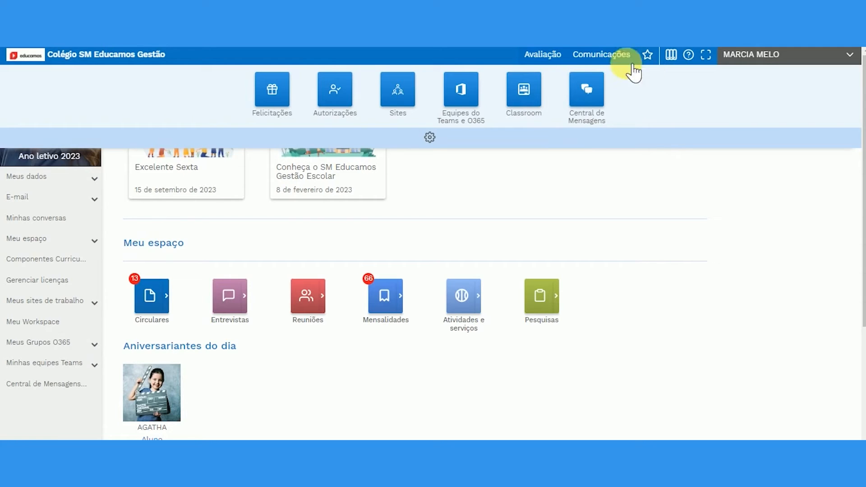
pyautogui.click(276, 110)
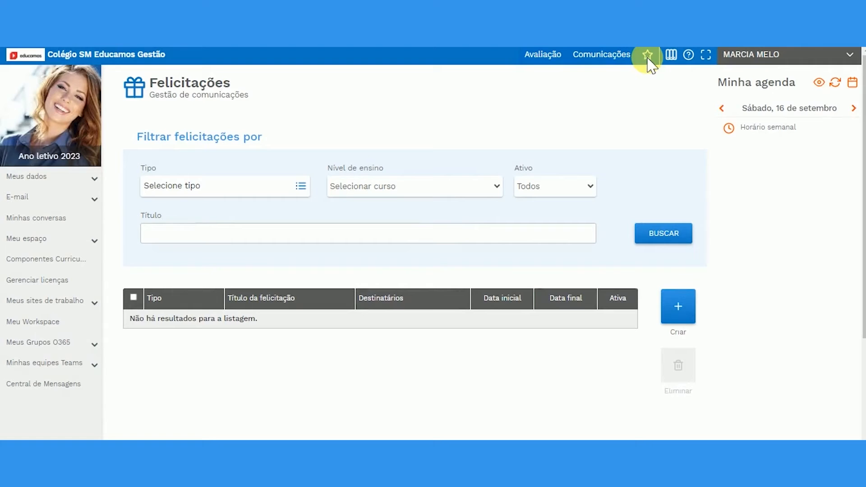
pyautogui.click(647, 55)
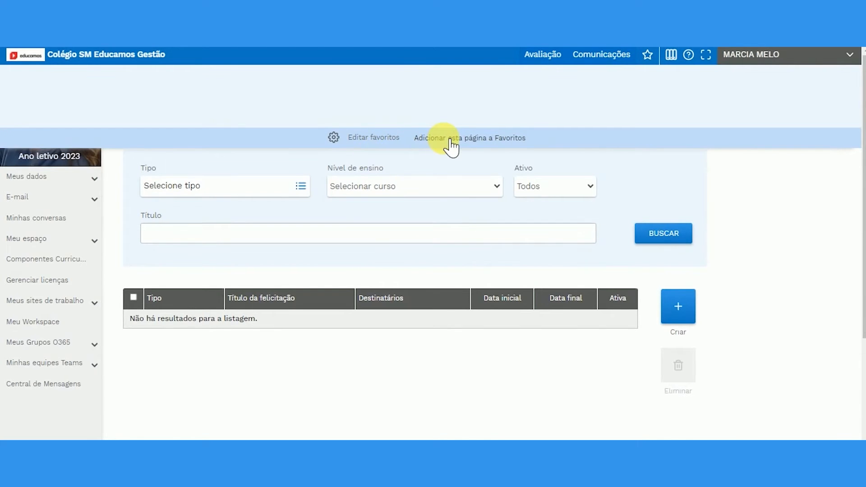
pyautogui.click(450, 139)
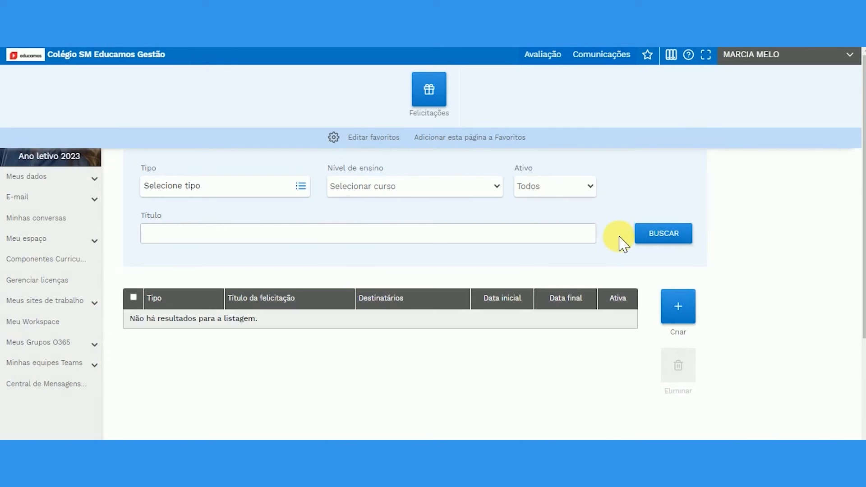
pyautogui.click(96, 61)
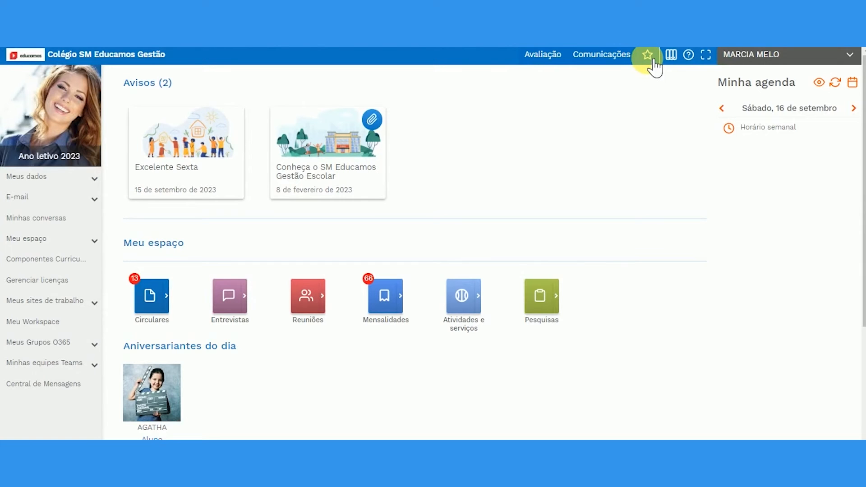
pyautogui.click(652, 61)
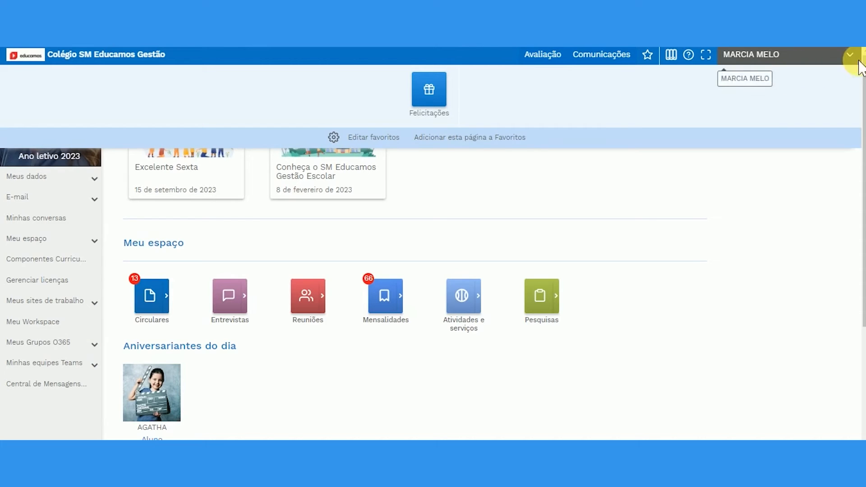
# Switch the account profile to Supervisor
pyautogui.click(851, 56)
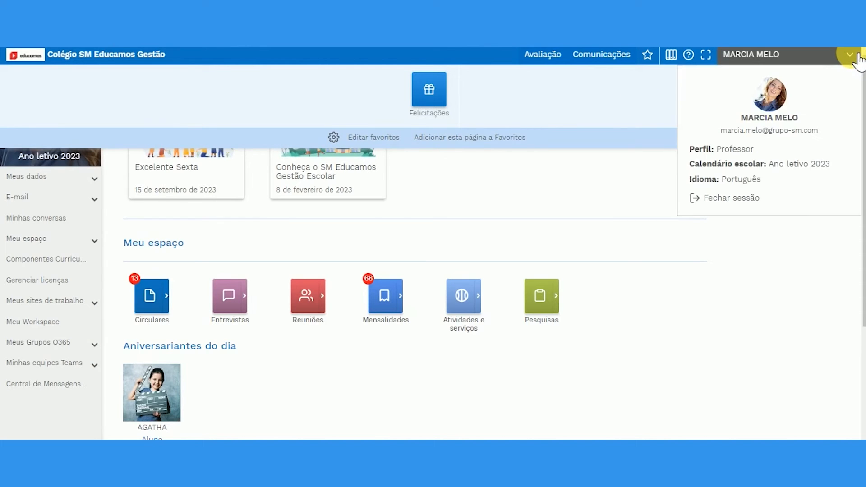
pyautogui.click(740, 148)
pyautogui.click(740, 150)
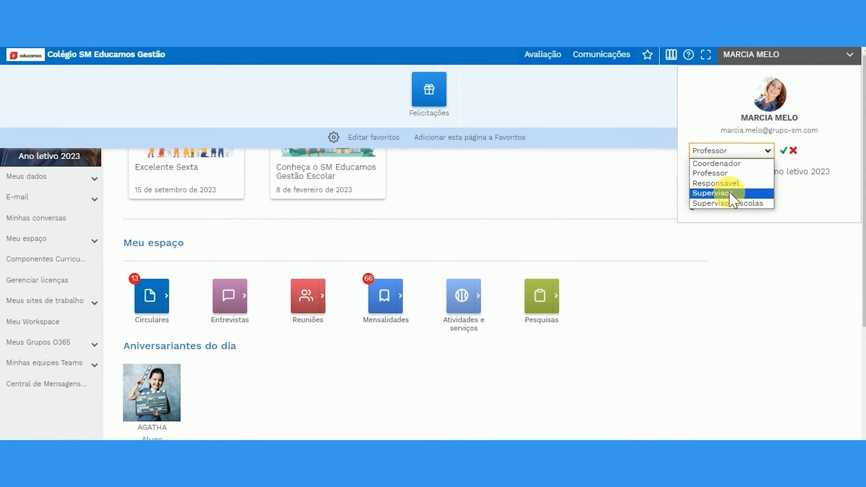
pyautogui.click(731, 193)
pyautogui.click(784, 151)
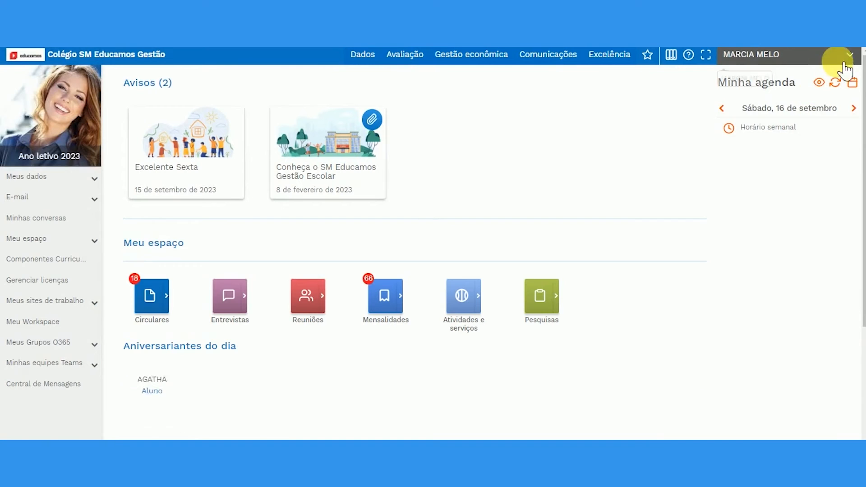
# Review the school years available under Calendário escolar in the account details, keeping Ano letivo 2023
pyautogui.click(851, 55)
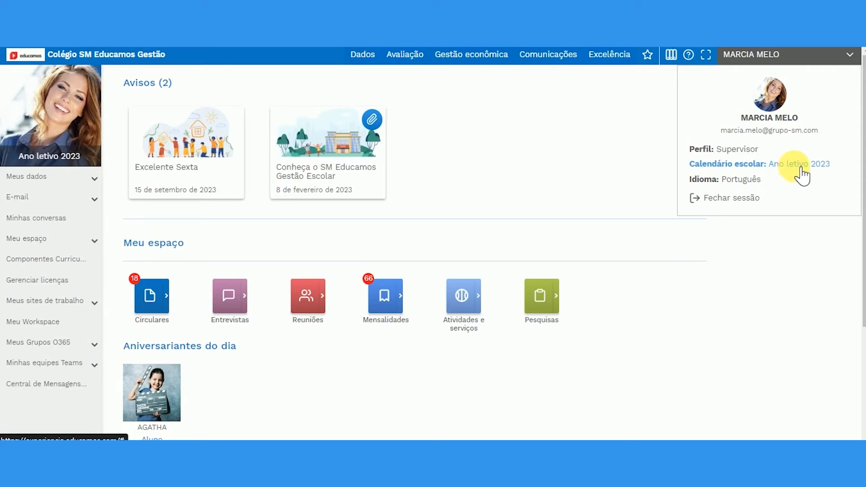
pyautogui.click(807, 171)
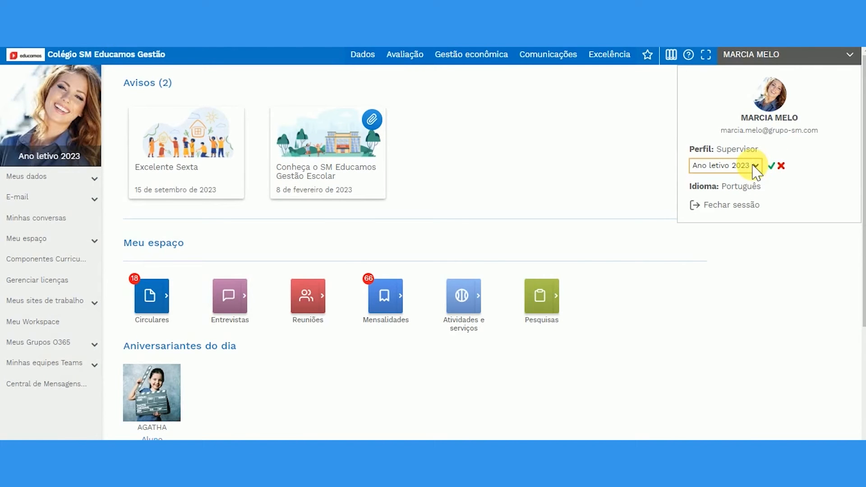
pyautogui.click(755, 166)
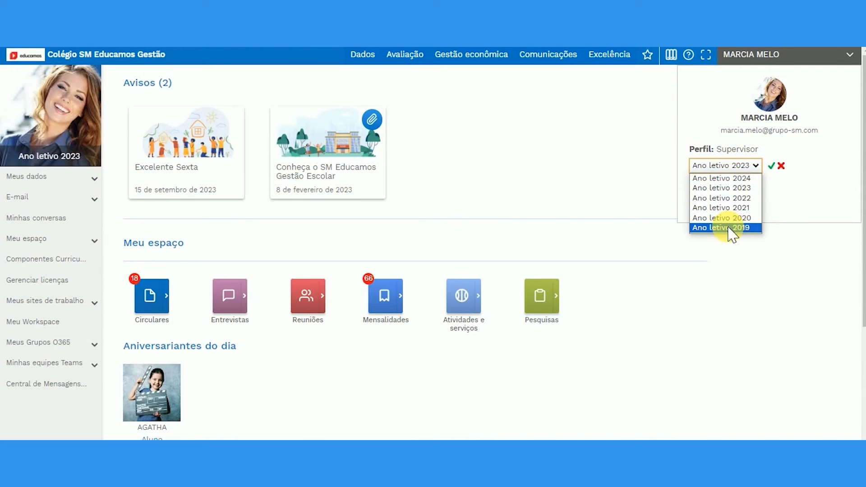
pyautogui.click(757, 173)
# Review the profiles available under Perfil in the account details, keeping Supervisor
pyautogui.click(742, 149)
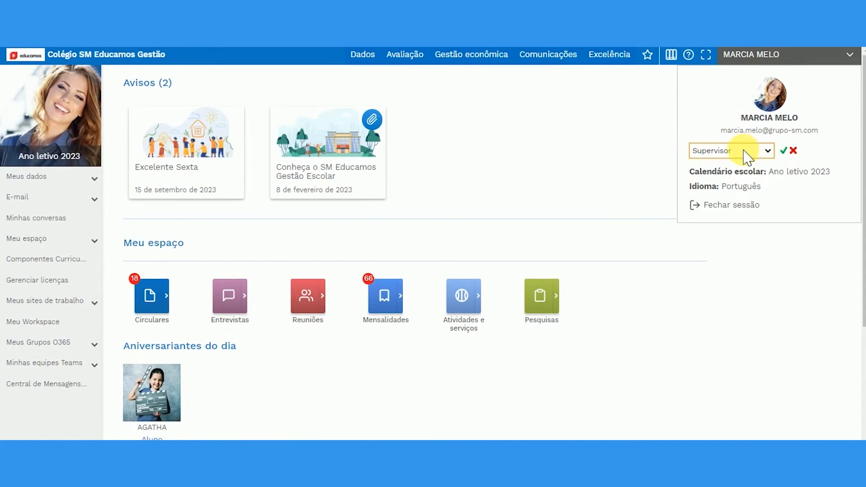
pyautogui.click(743, 150)
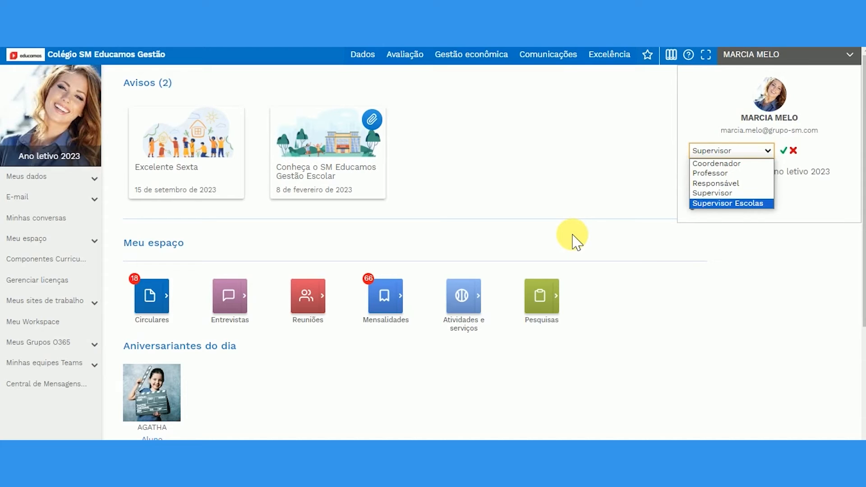
pyautogui.click(767, 151)
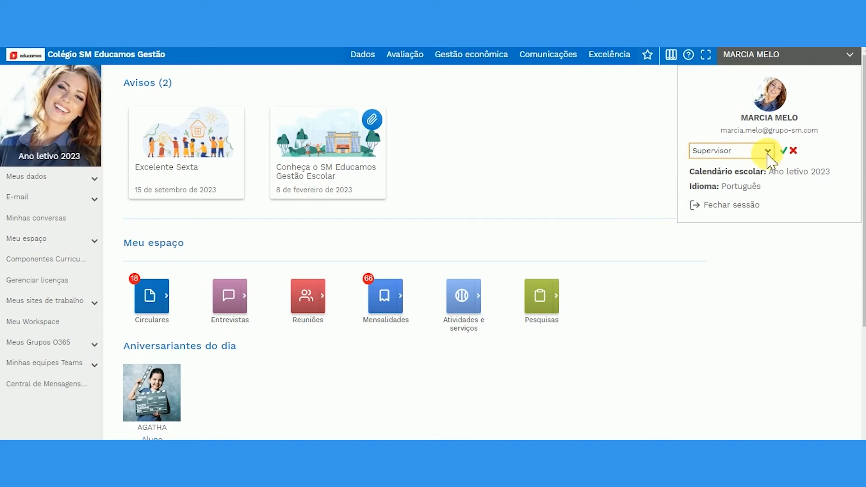
pyautogui.click(753, 193)
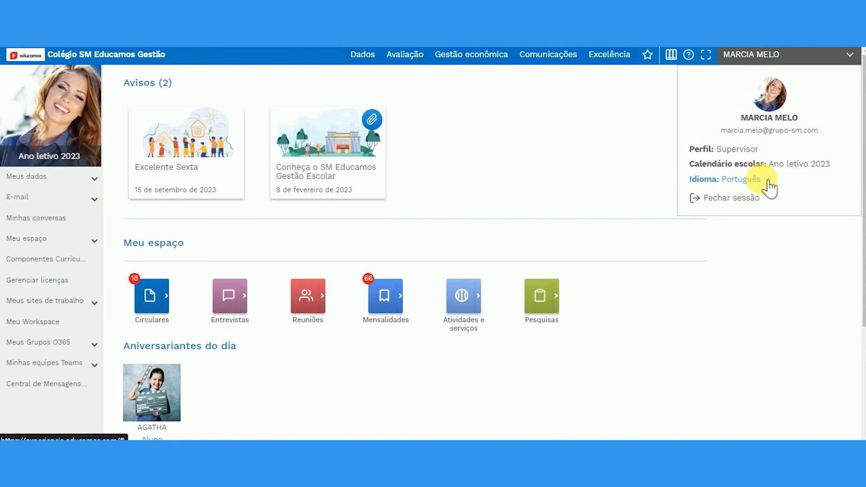
# Set the interface language to Espanhol in the account details
pyautogui.click(767, 181)
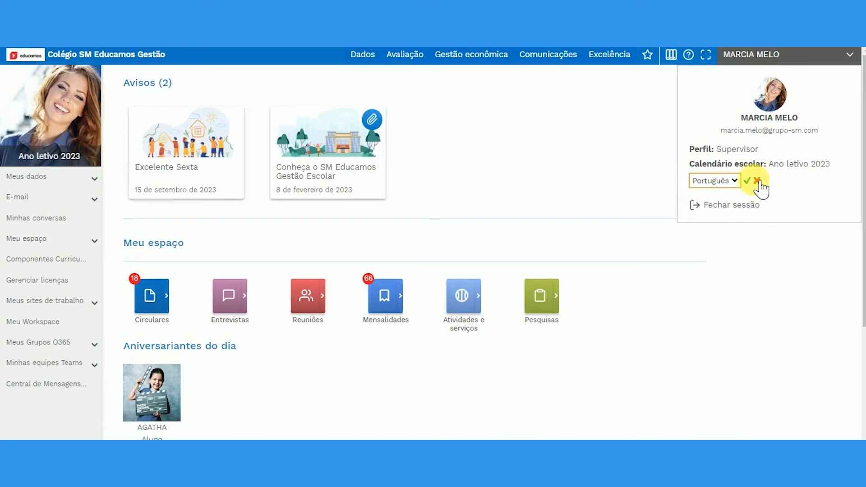
pyautogui.click(736, 182)
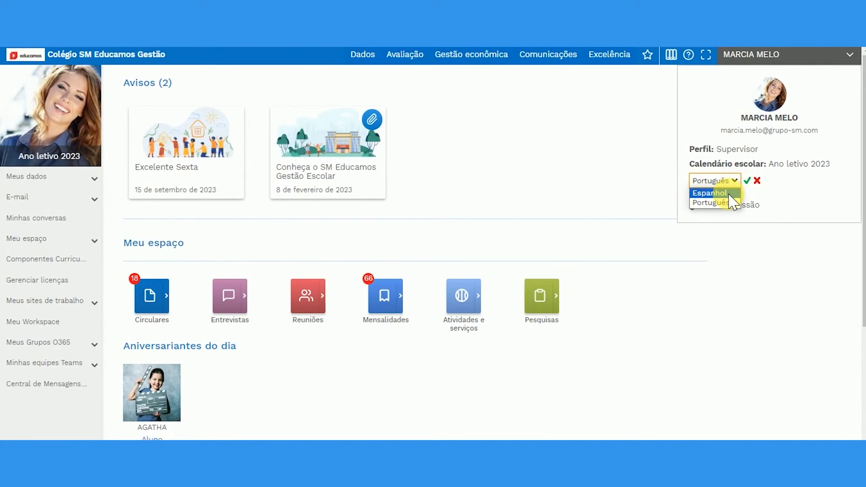
pyautogui.click(727, 194)
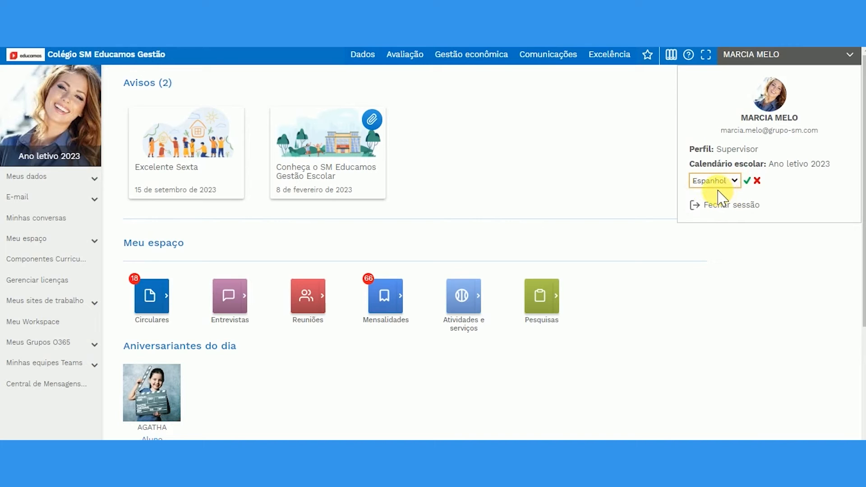
pyautogui.click(747, 181)
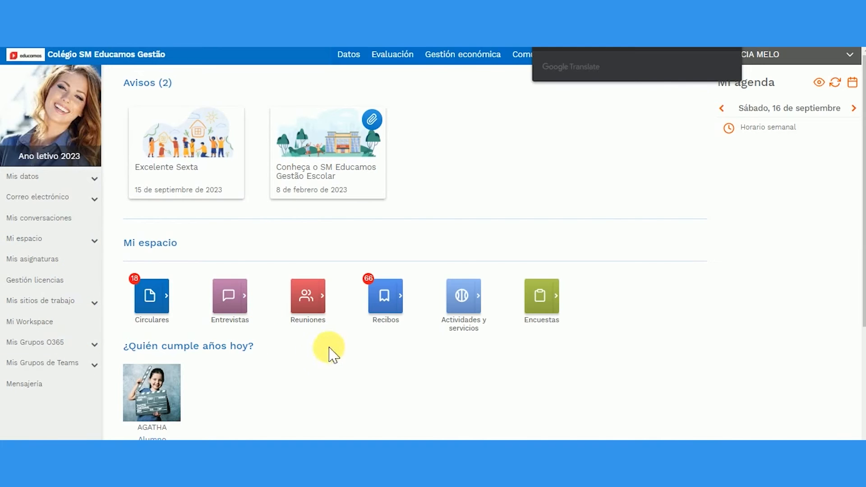
# Set the interface language back to Português, and reopen the account details
pyautogui.click(850, 55)
pyautogui.click(742, 179)
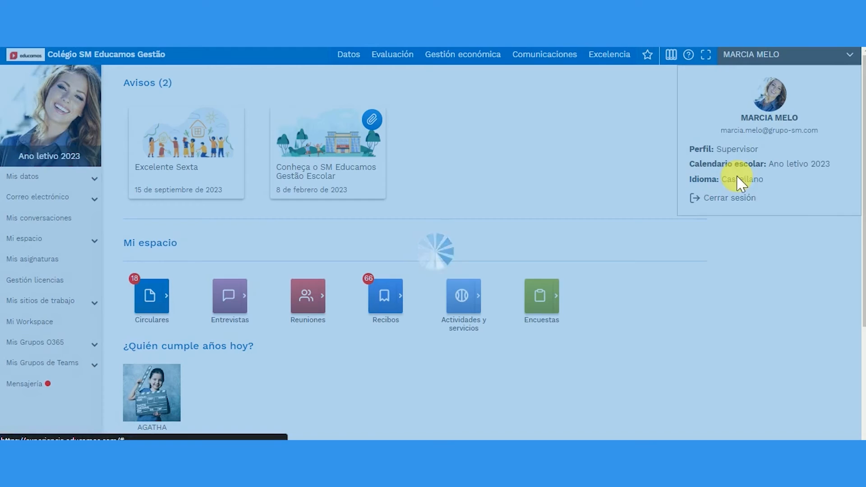
pyautogui.click(739, 181)
pyautogui.click(720, 202)
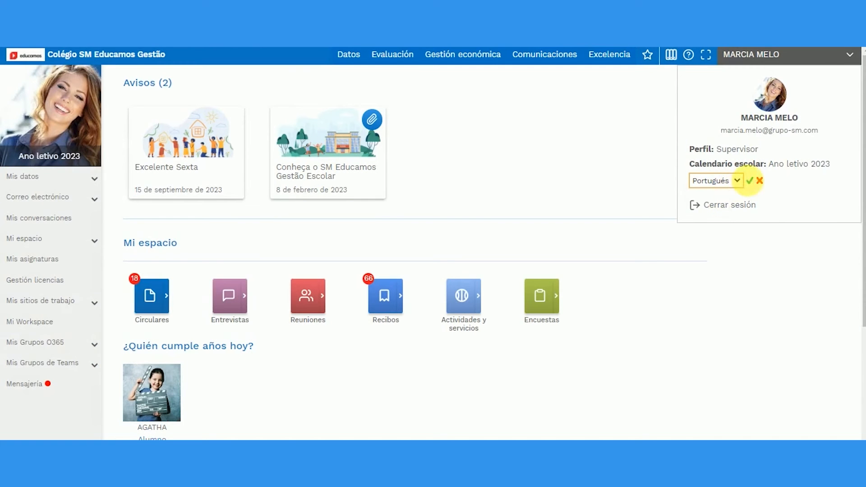
pyautogui.click(749, 181)
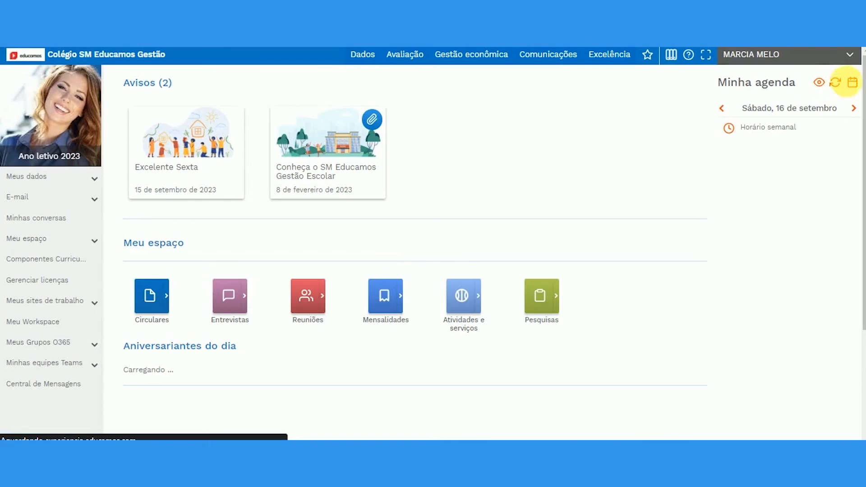
pyautogui.click(852, 55)
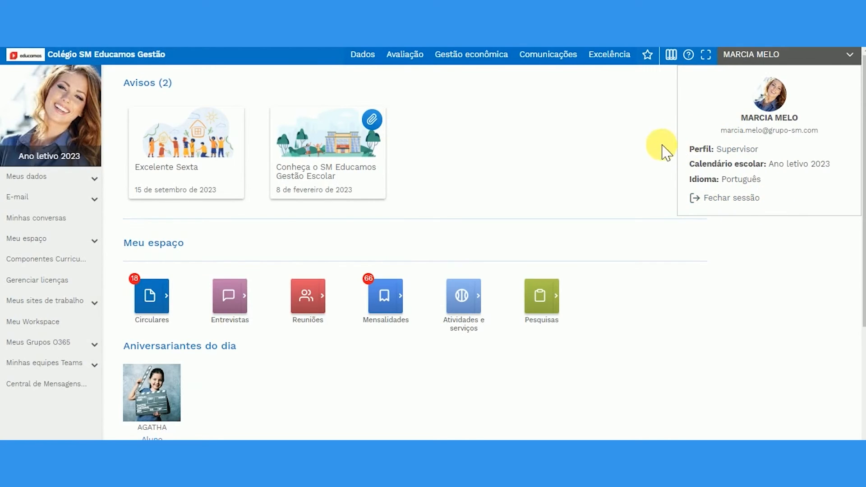
# Open the Relatórios page and review the list of generated reports under Emissão
pyautogui.click(671, 55)
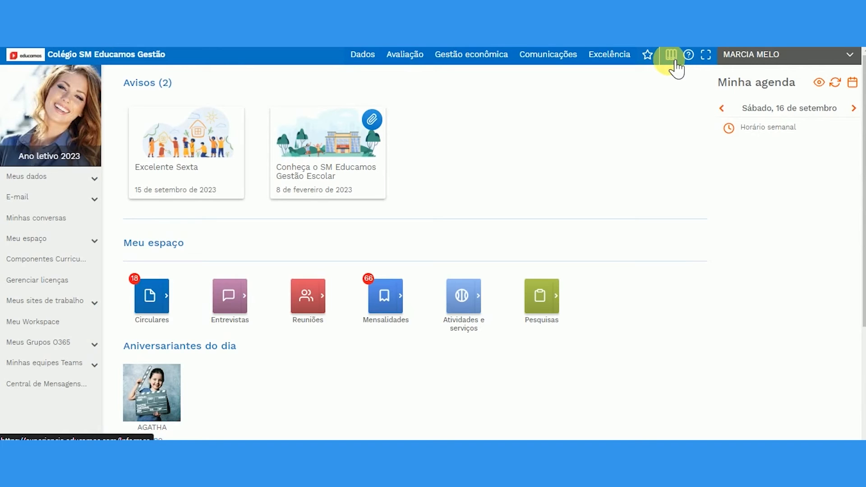
pyautogui.click(676, 62)
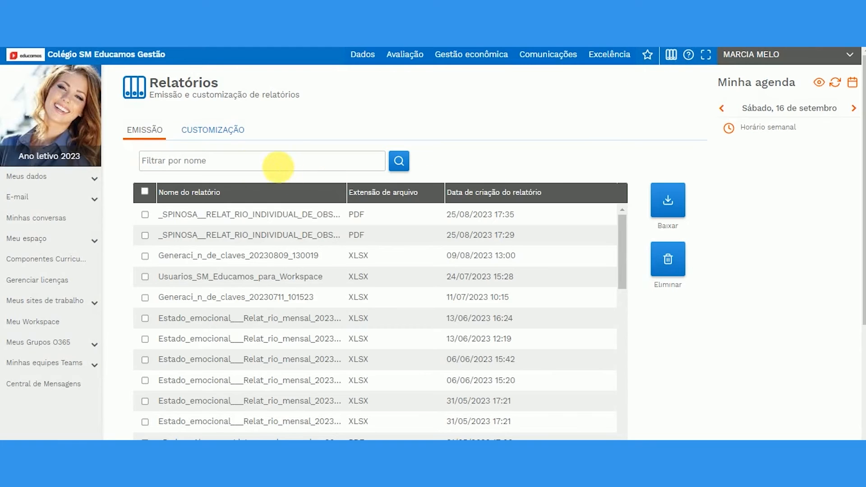
pyautogui.scroll(-10, 290, 296)
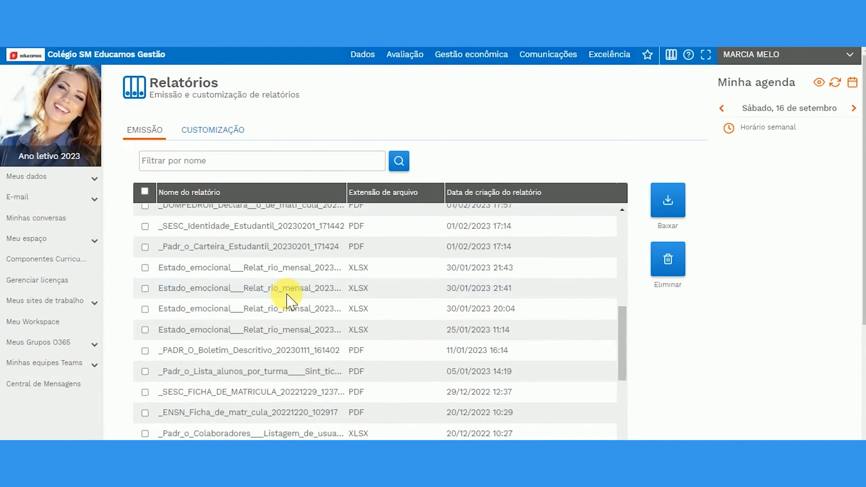
# Finish reviewing the generated reports and open the editable report categories under Customização
pyautogui.scroll(-3, 288, 300)
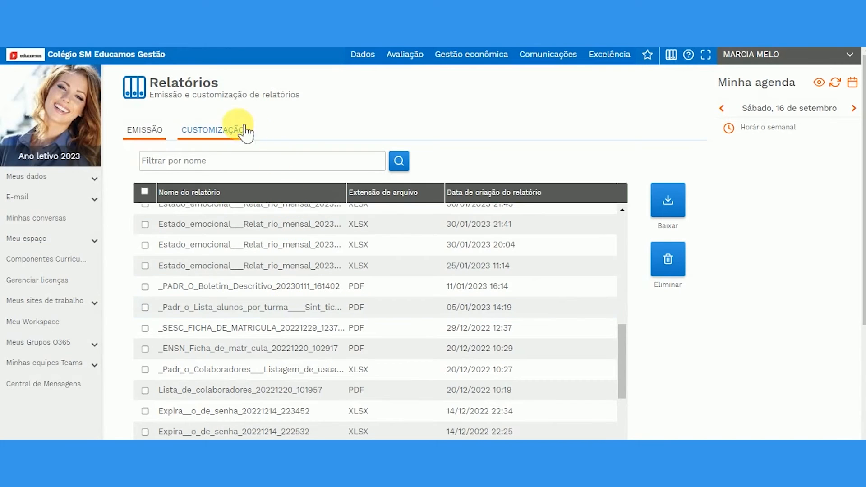
pyautogui.click(220, 135)
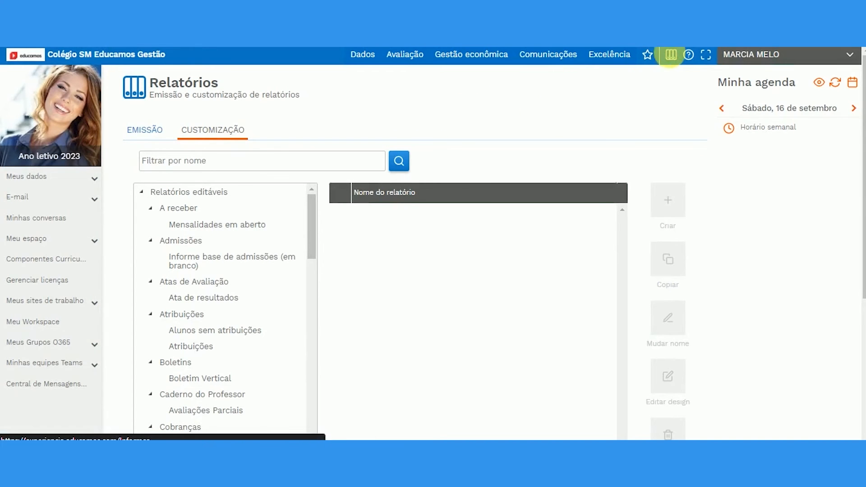
# View the Manuais page from the help options and open Educamos Makers
pyautogui.click(694, 64)
pyautogui.click(731, 113)
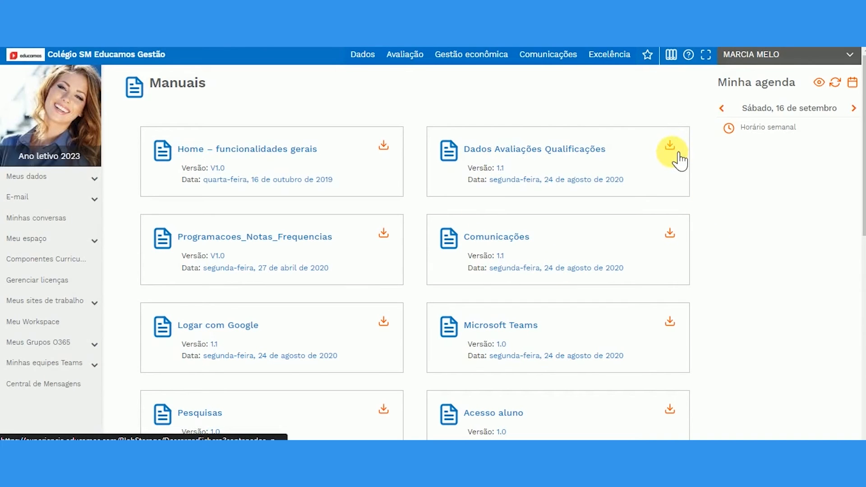
pyautogui.click(699, 56)
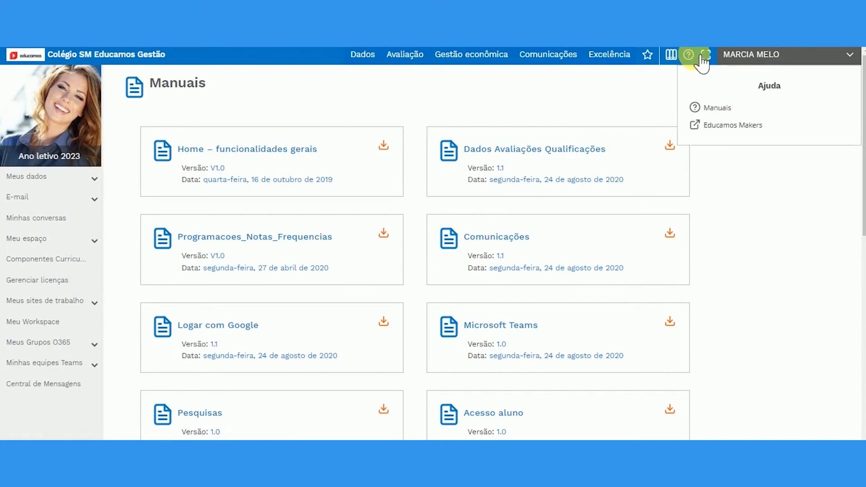
pyautogui.click(723, 128)
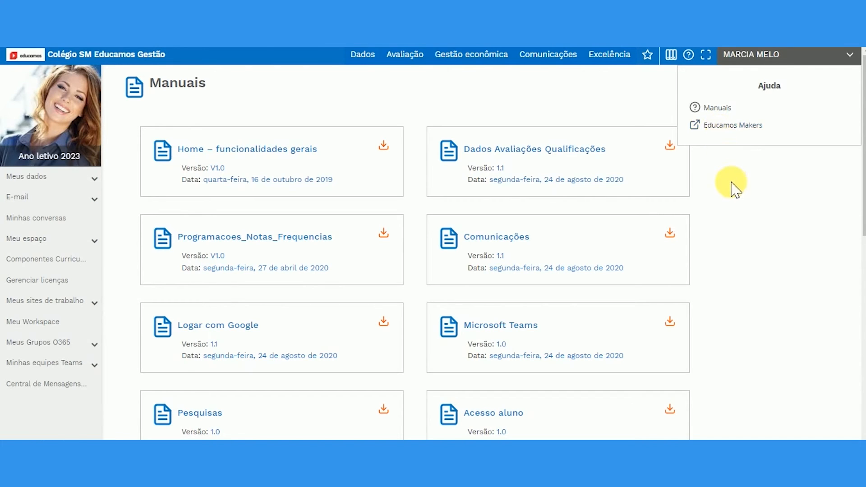
# Expand the Manuais page to full screen, restore the normal view, and return to the home page
pyautogui.click(715, 63)
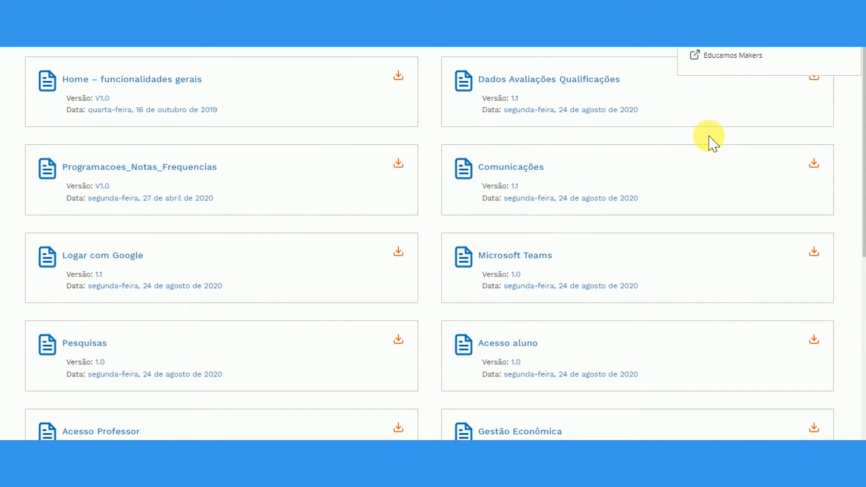
pyautogui.press('Escape')
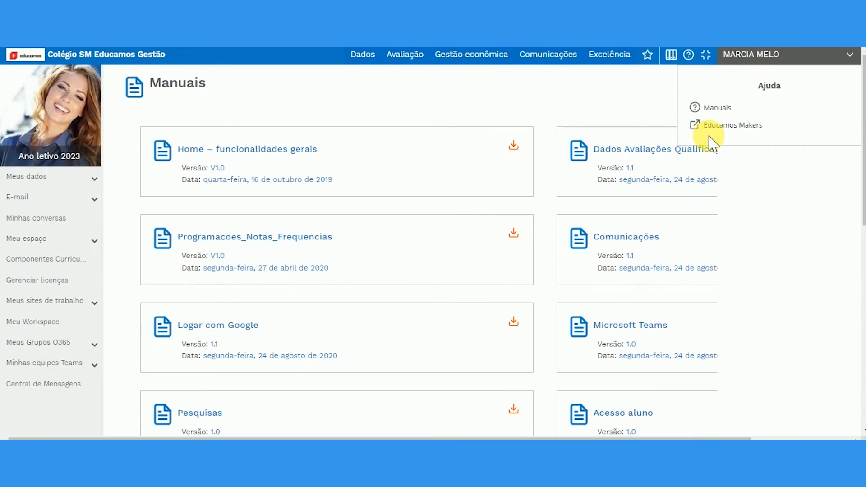
pyautogui.click(120, 63)
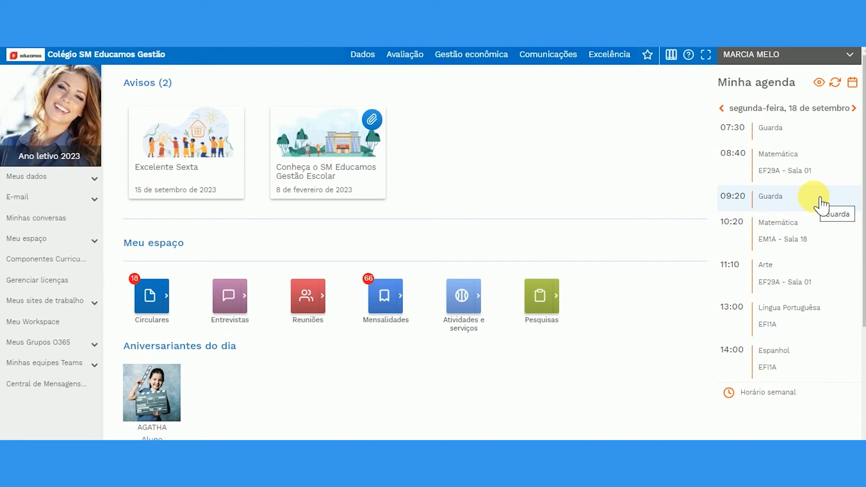
# Check the September 2023 calendar in Minha agenda and expand the 08:40 Matemática class of 18 September
pyautogui.click(852, 83)
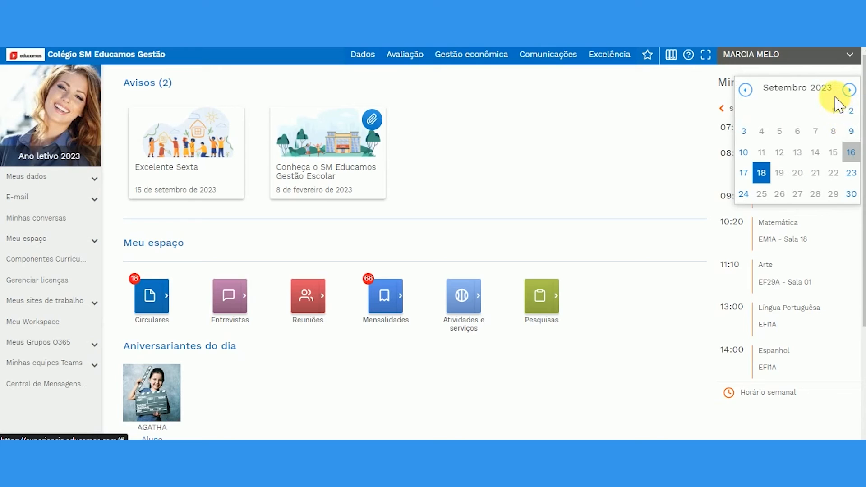
pyautogui.click(690, 97)
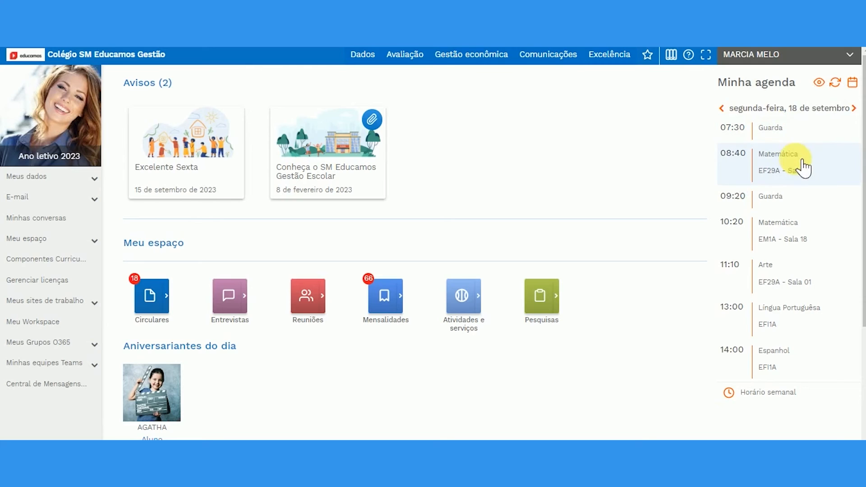
pyautogui.click(825, 170)
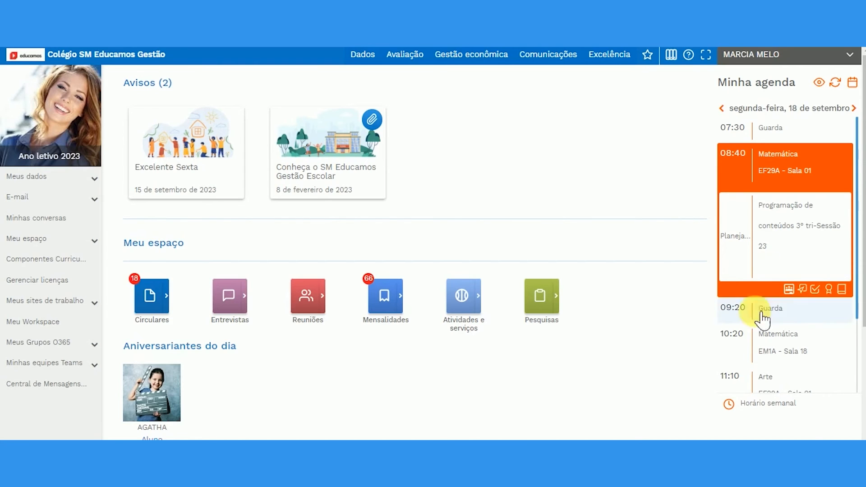
# Open the Horário semanal and compare the week of 10–16 September with that of 17–23 September 2023
pyautogui.click(760, 412)
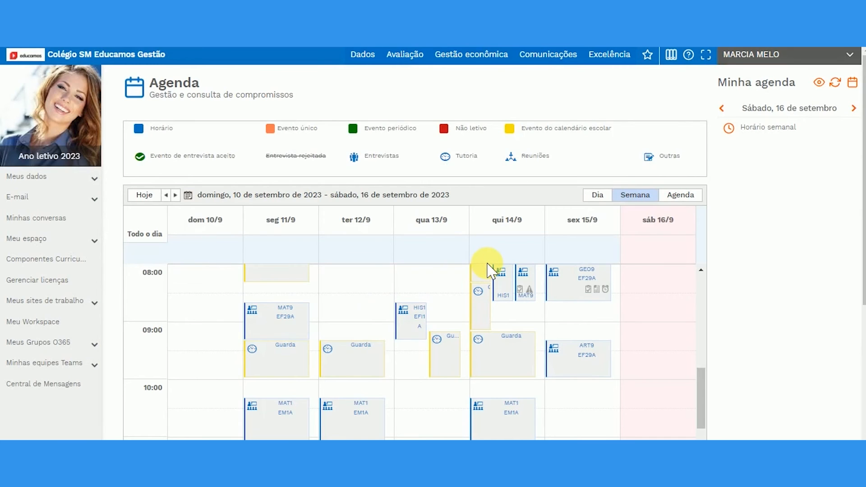
pyautogui.scroll(-2, 489, 270)
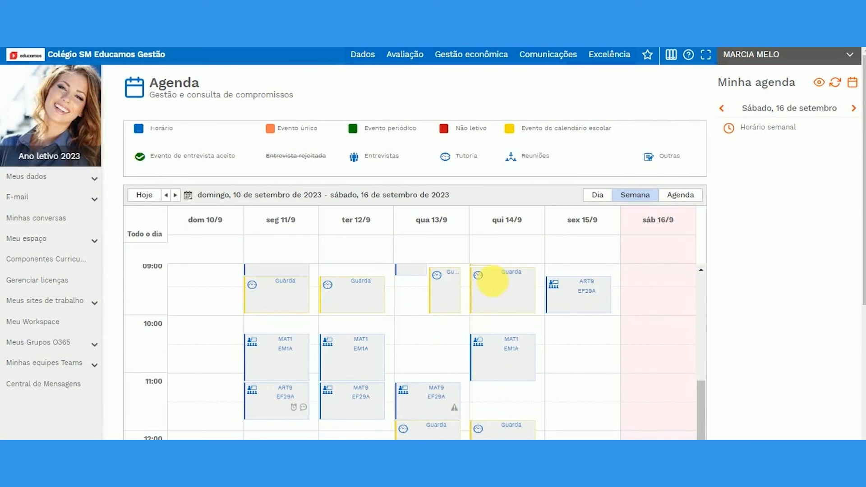
pyautogui.scroll(2, 498, 298)
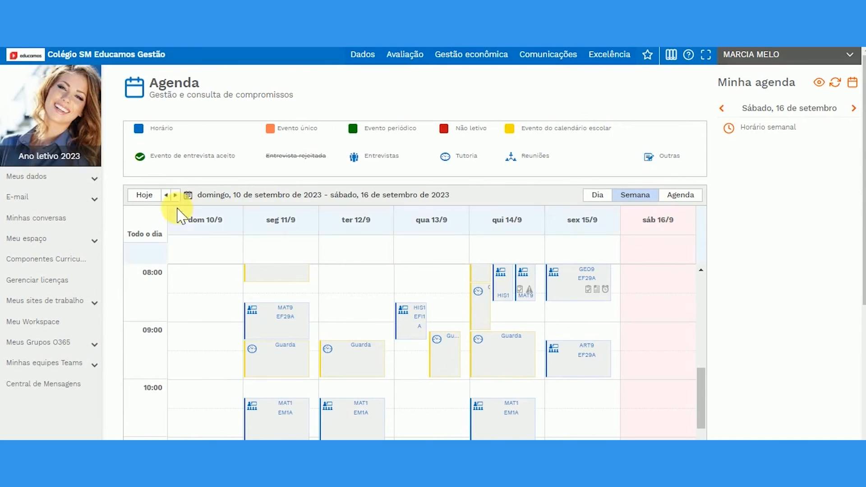
pyautogui.click(175, 195)
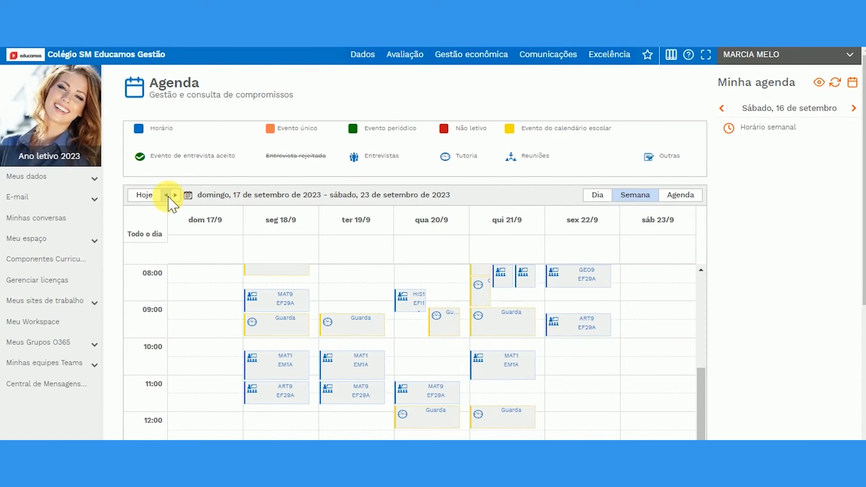
pyautogui.click(166, 195)
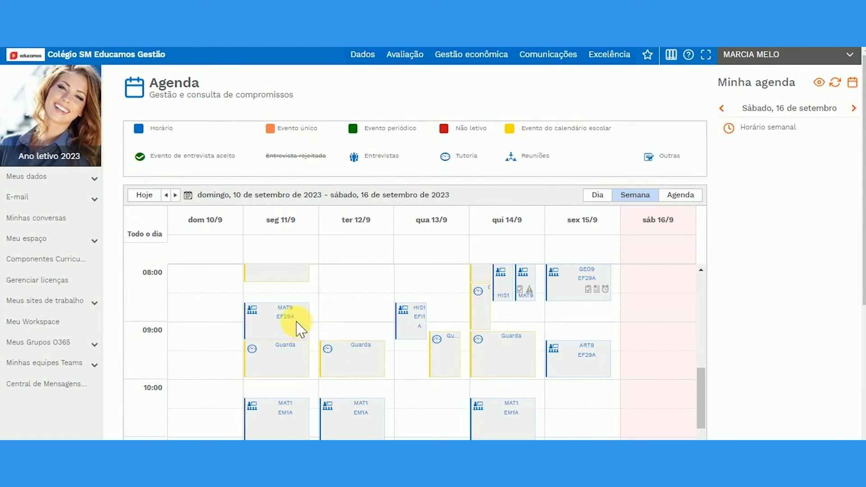
pyautogui.click(175, 195)
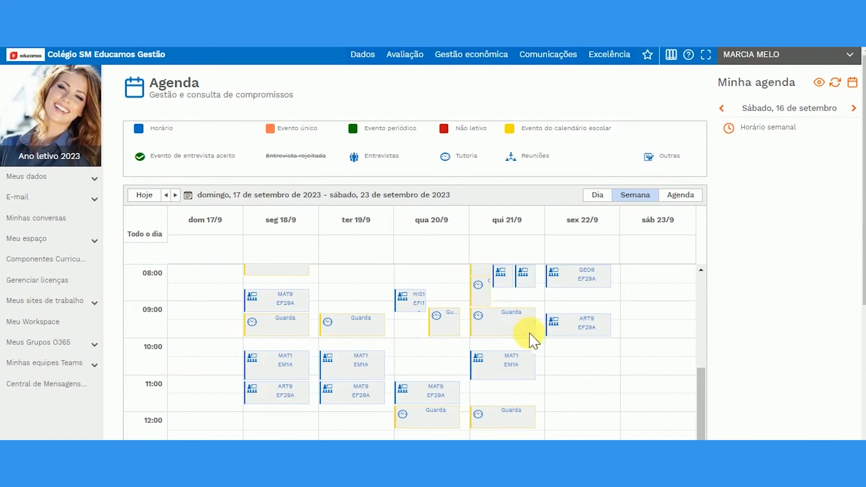
# Open the Arte - EF29A class of 22 September at 09:20 and review its Agenda sections and Programações
pyautogui.click(585, 334)
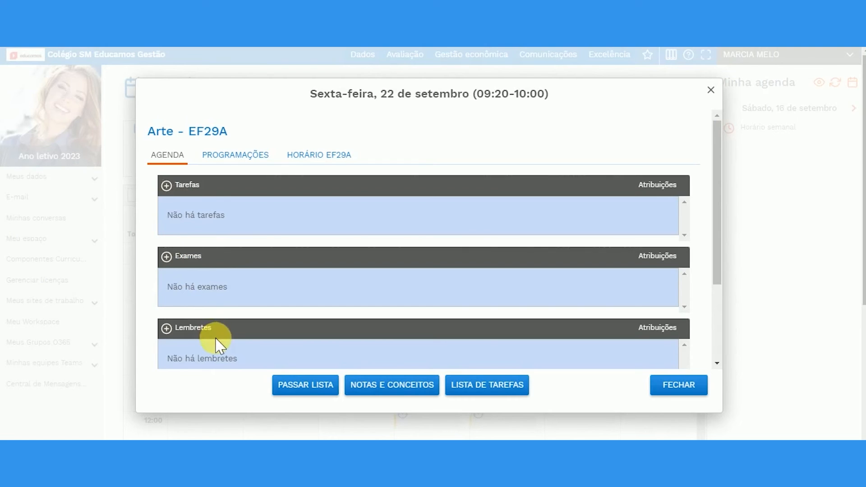
pyautogui.scroll(-3, 217, 343)
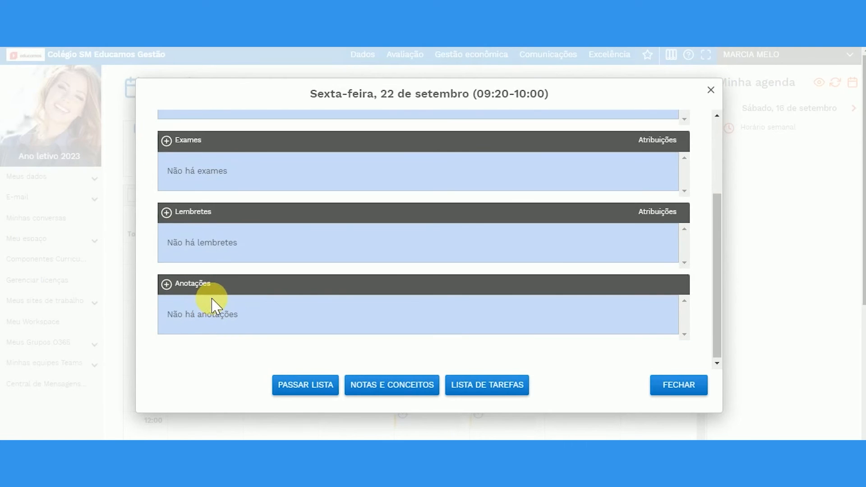
pyautogui.scroll(3, 228, 314)
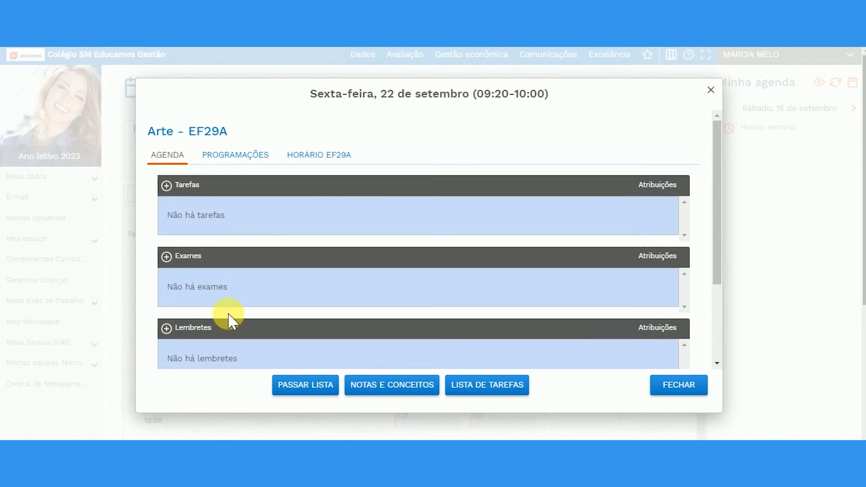
pyautogui.click(247, 167)
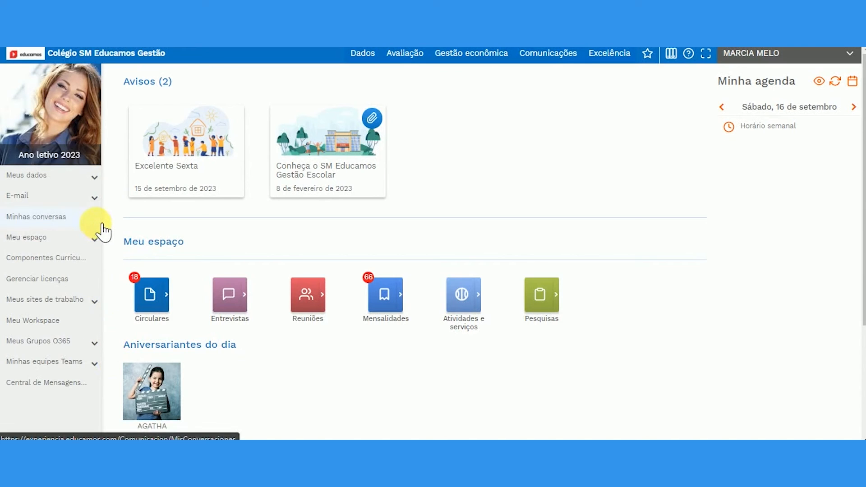
# Open Informações pessoais under Meus dados and review the personal data and address sections
pyautogui.click(103, 179)
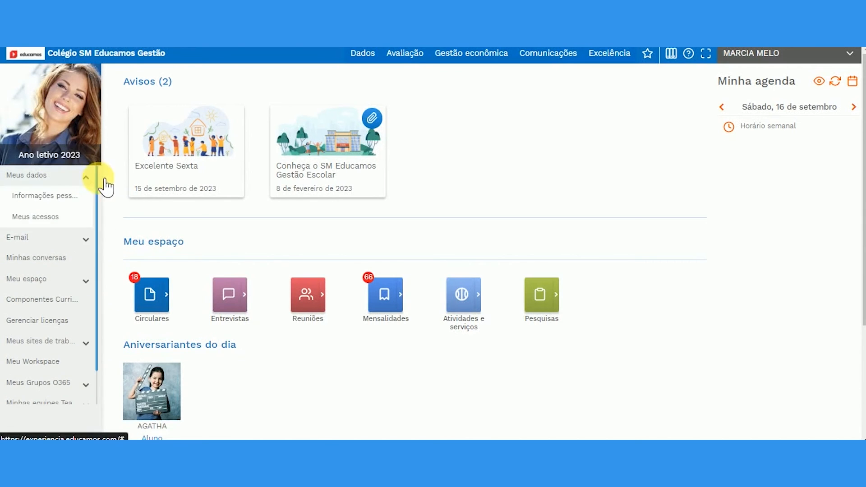
pyautogui.click(69, 209)
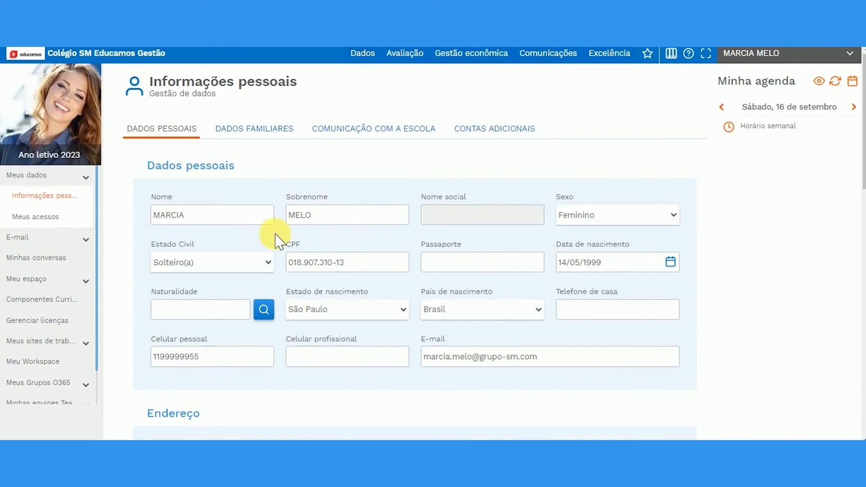
pyautogui.scroll(-7, 353, 377)
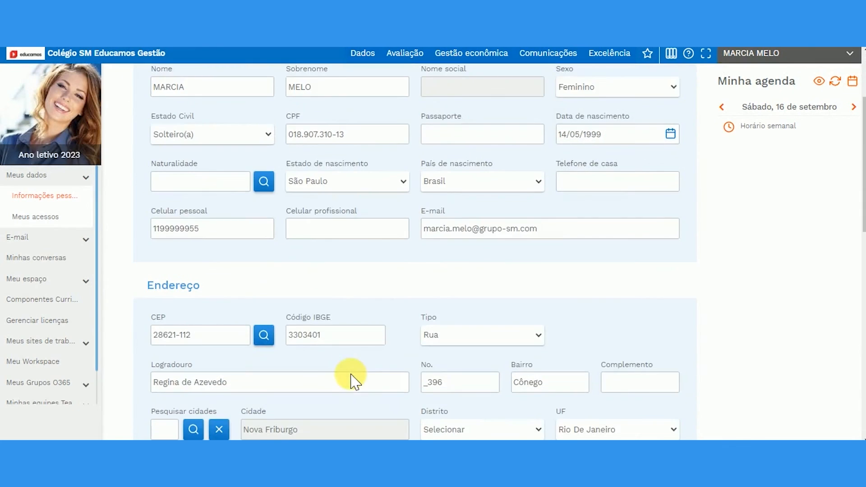
pyautogui.scroll(7, 384, 391)
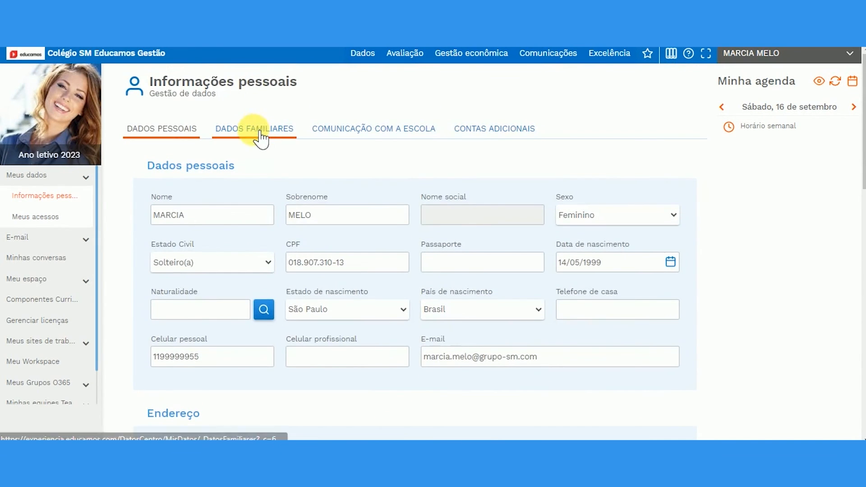
# Display the first listed family member's record under Dados familiares and review its personal data
pyautogui.click(260, 136)
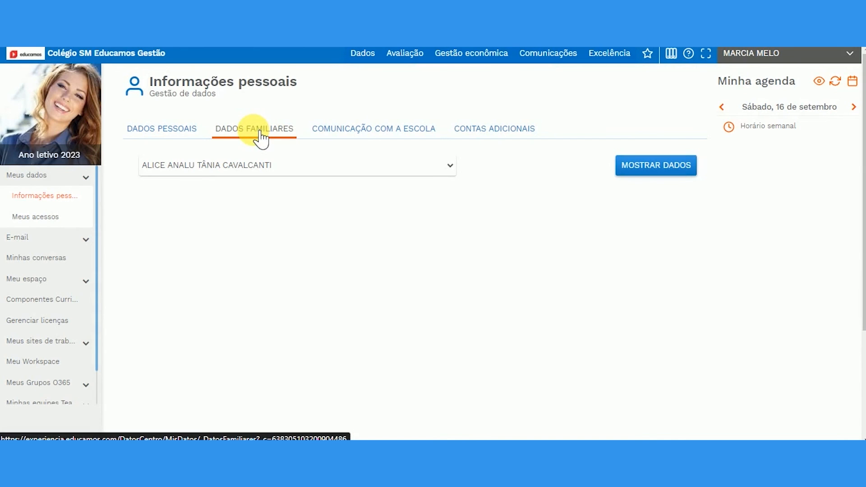
pyautogui.click(227, 171)
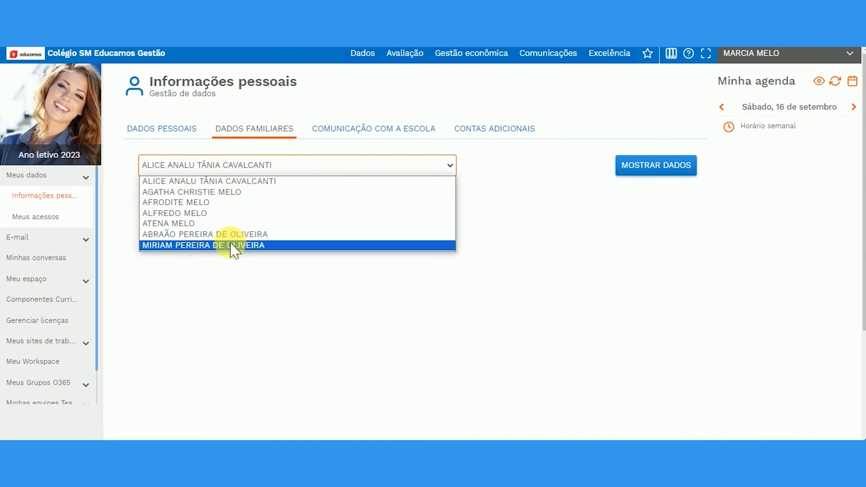
pyautogui.click(217, 181)
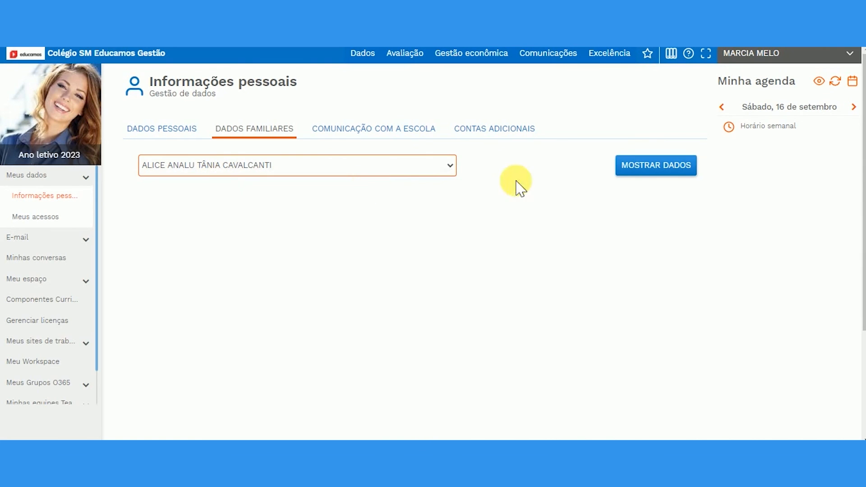
pyautogui.click(634, 172)
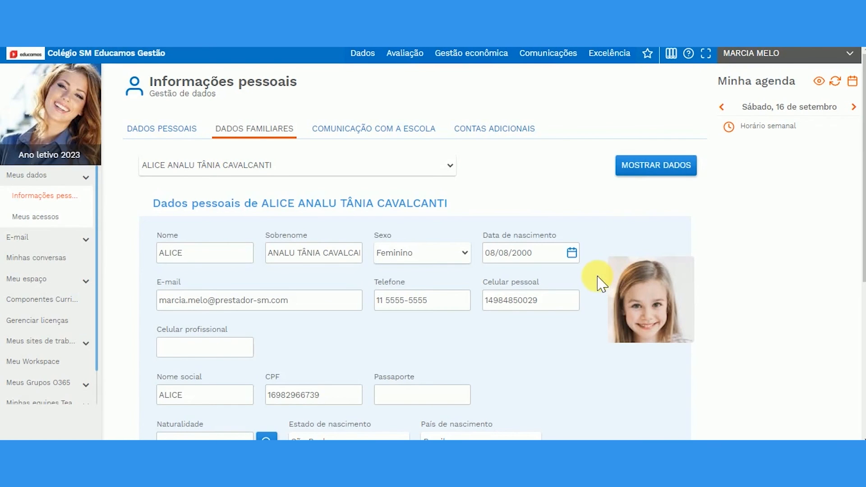
pyautogui.scroll(-2, 537, 269)
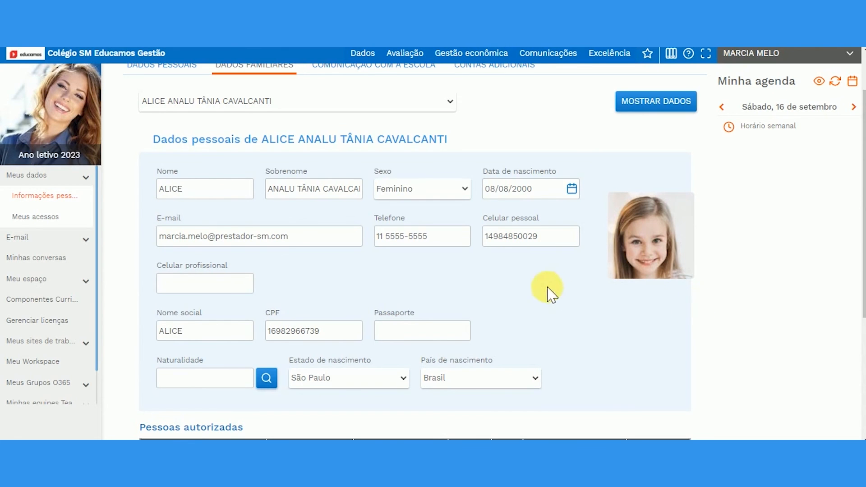
pyautogui.scroll(2, 496, 226)
# Review the Comunicação com a escola preferences and the platform, LORAN and Latch access settings under Meus acessos
pyautogui.click(402, 133)
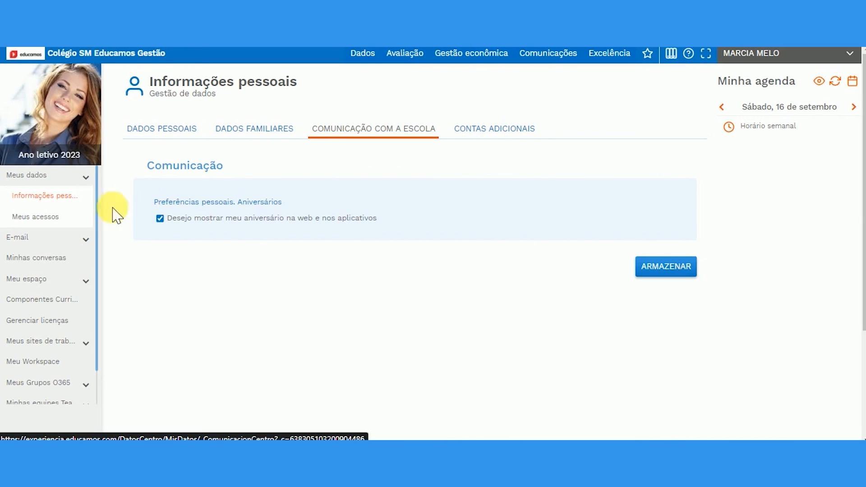
pyautogui.click(57, 224)
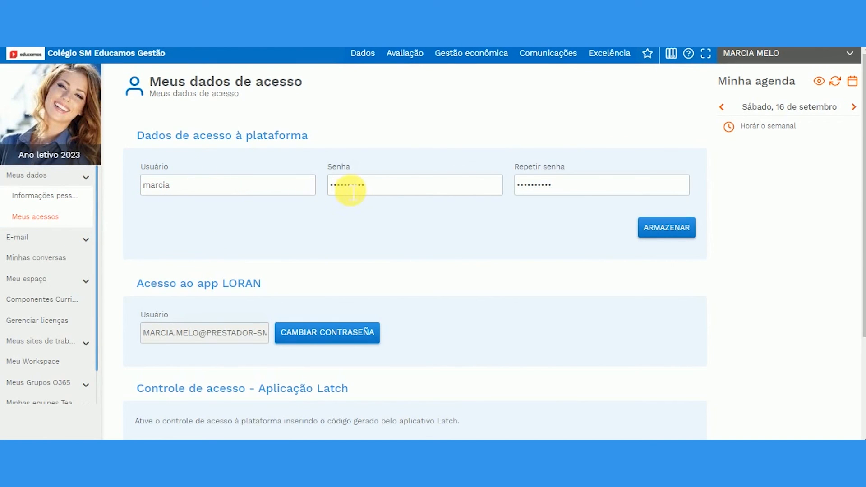
pyautogui.scroll(-3, 415, 255)
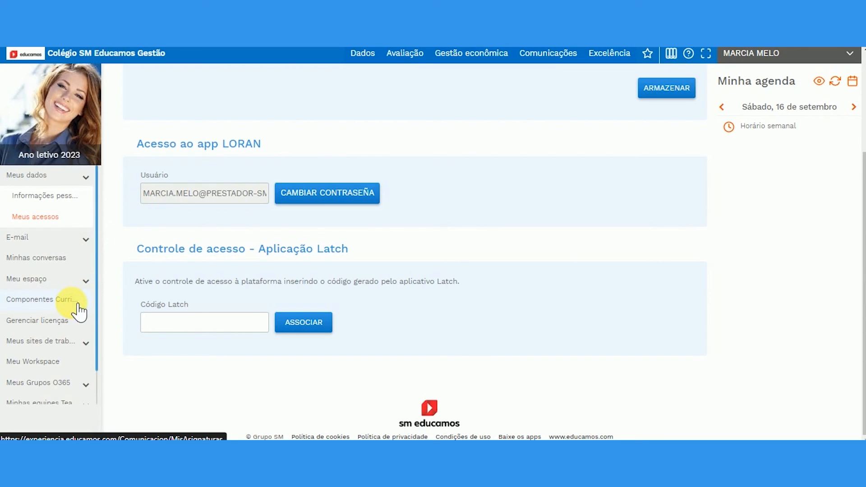
# Open the Componentes Curriculares page
pyautogui.click(55, 305)
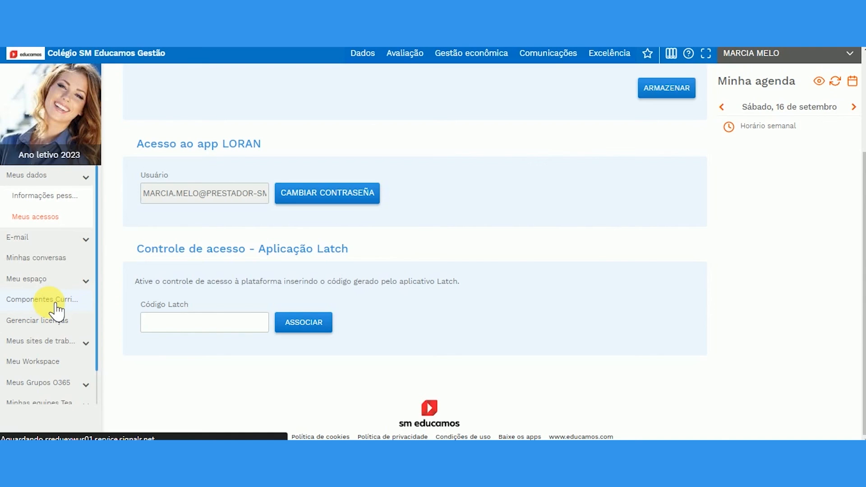
pyautogui.click(57, 301)
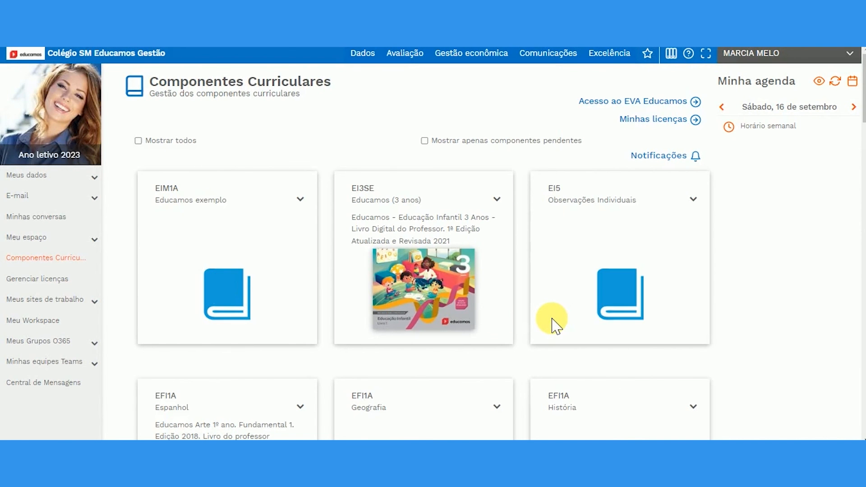
# Open the digital book of the EI3SE Educamos (3 anos) component and review the units in its Sumário
pyautogui.scroll(-3, 551, 316)
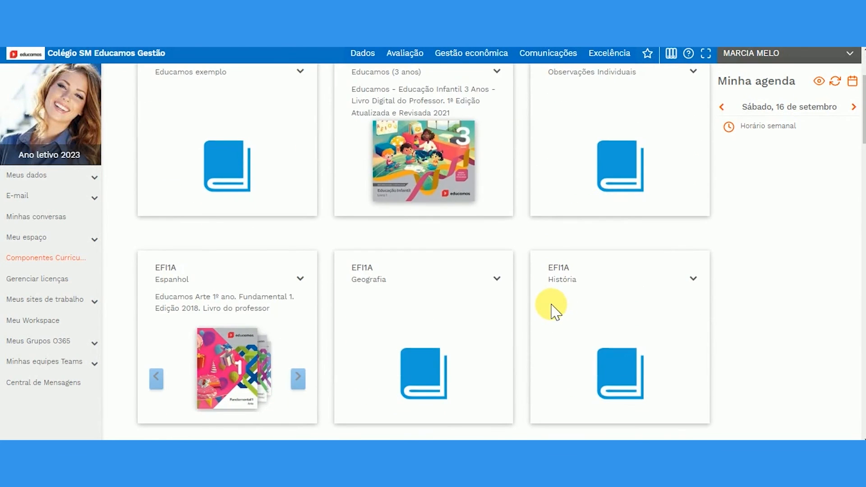
pyautogui.scroll(-2, 553, 312)
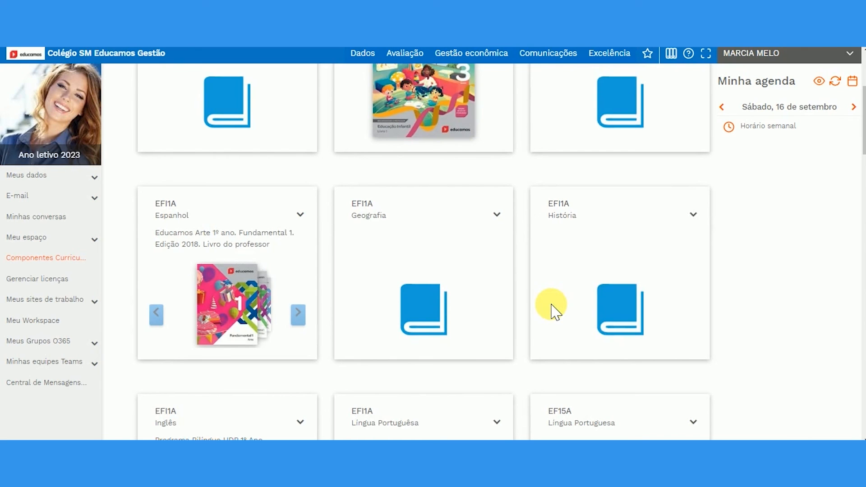
pyautogui.scroll(6, 553, 311)
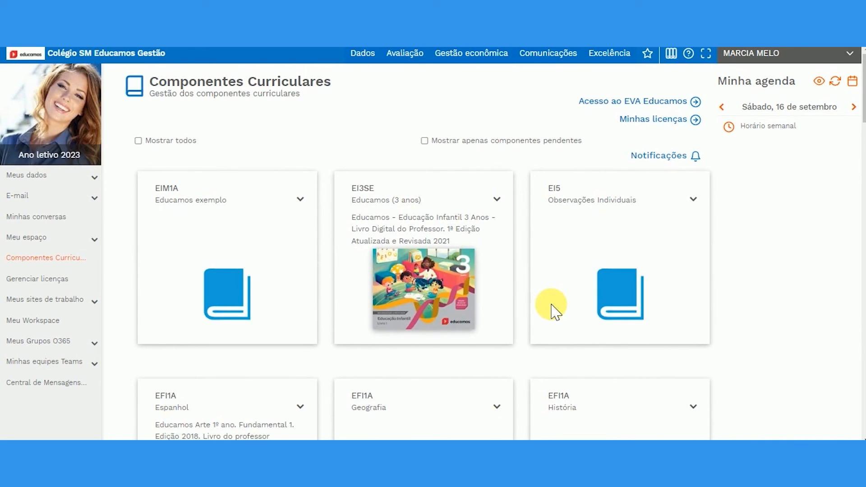
pyautogui.click(438, 298)
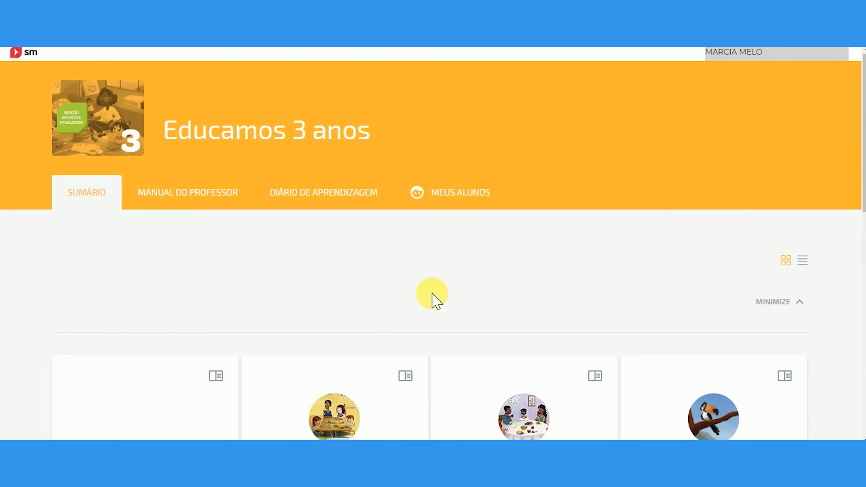
pyautogui.scroll(-2, 398, 291)
pyautogui.scroll(-2, 397, 291)
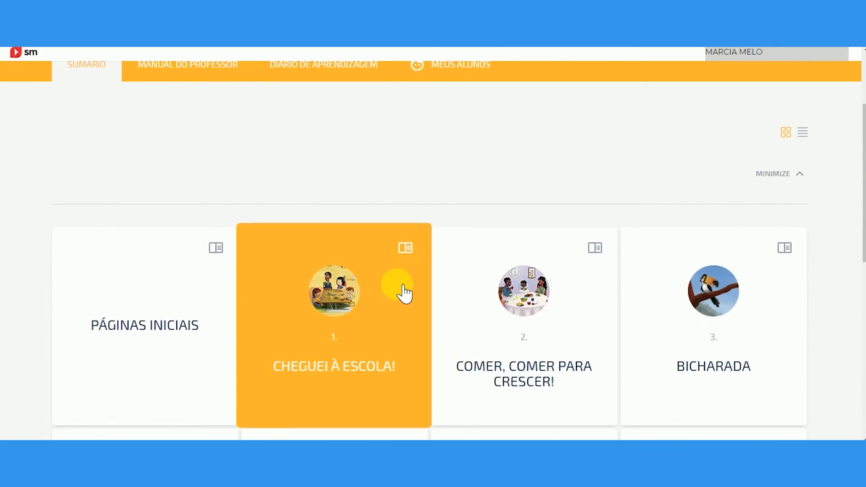
pyautogui.scroll(-3, 400, 290)
pyautogui.scroll(-7, 405, 297)
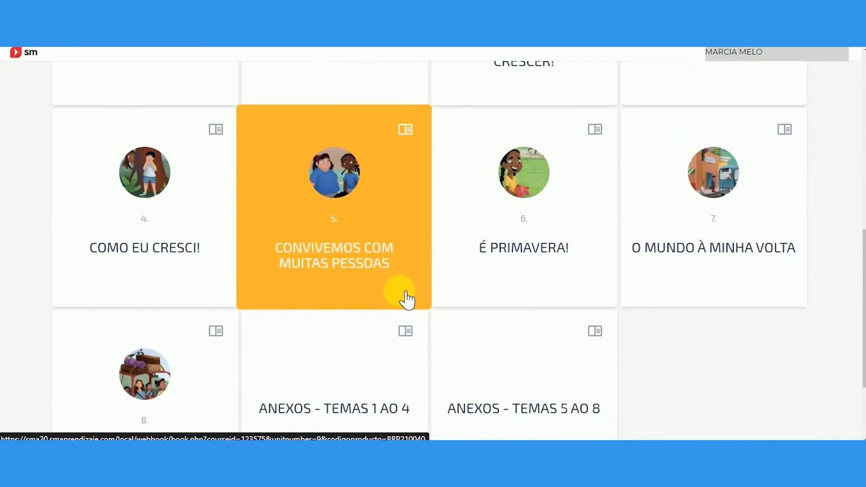
pyautogui.scroll(6, 406, 299)
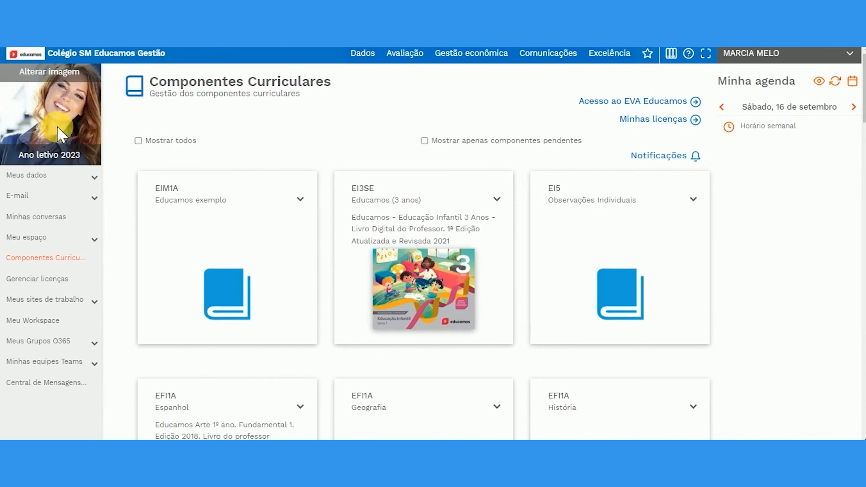
# Return to the school's home page and open Baixe os apps to review the SM Educamos Docentes and Familias apps
pyautogui.moveTo(100, 154)
pyautogui.click(106, 54)
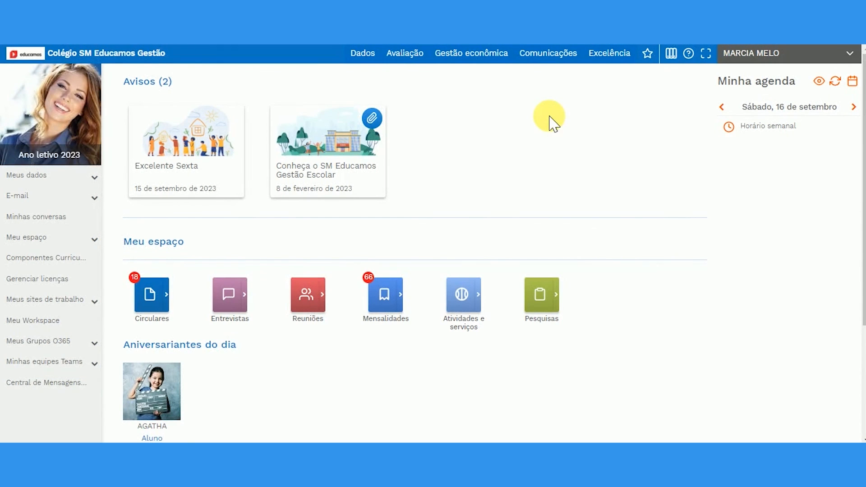
pyautogui.scroll(-3, 552, 123)
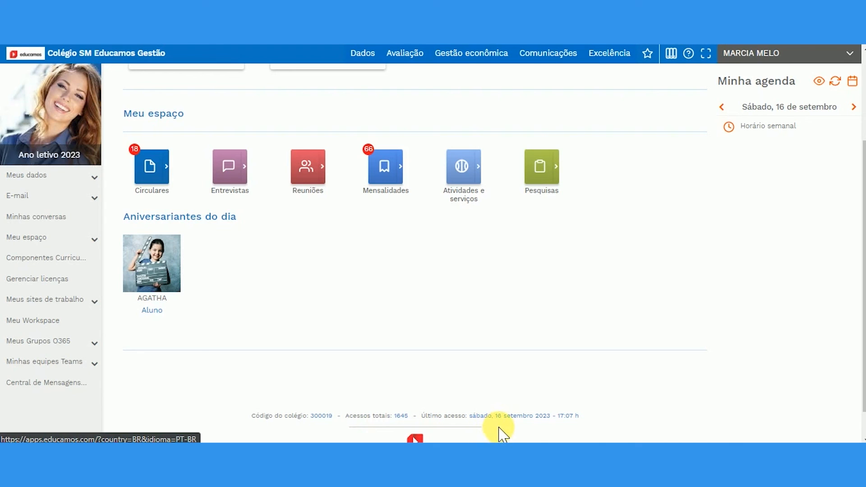
pyautogui.scroll(-1, 502, 433)
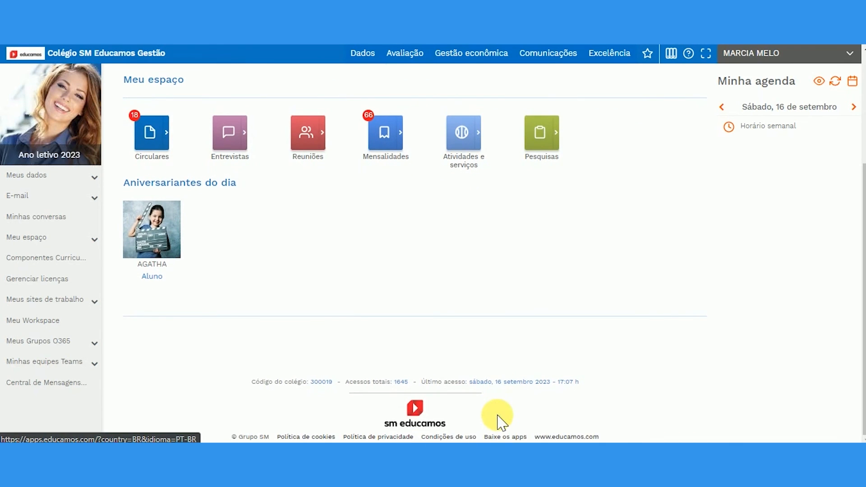
pyautogui.click(515, 437)
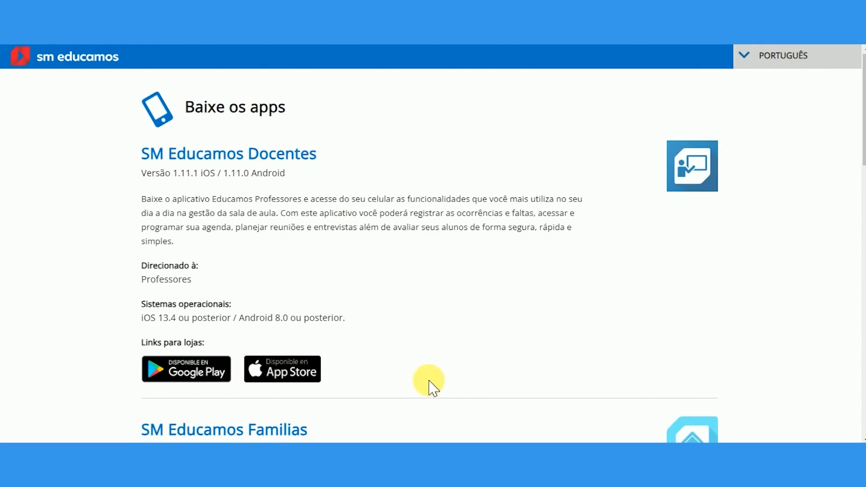
pyautogui.scroll(-3, 430, 387)
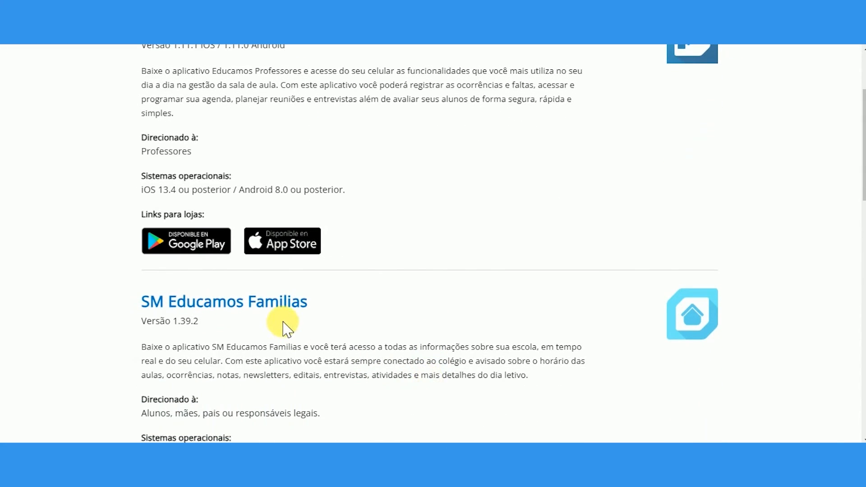